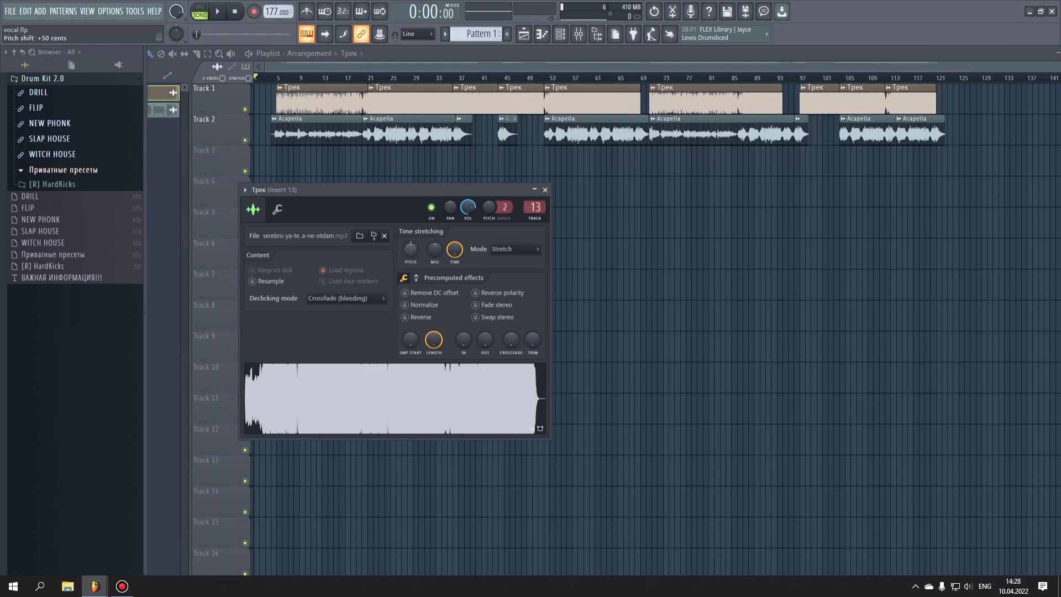
Review the Acapella clip's channel settings and the two Fruity parametric EQ 2 effects on mixer Insert 13
left_click(338, 136)
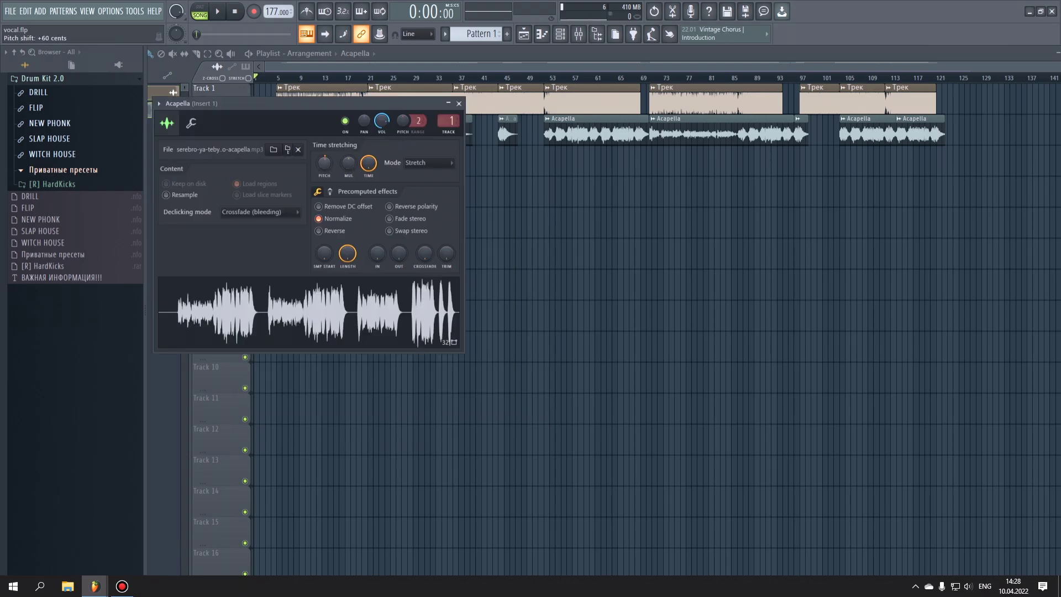
key("F9")
left_click(985, 88)
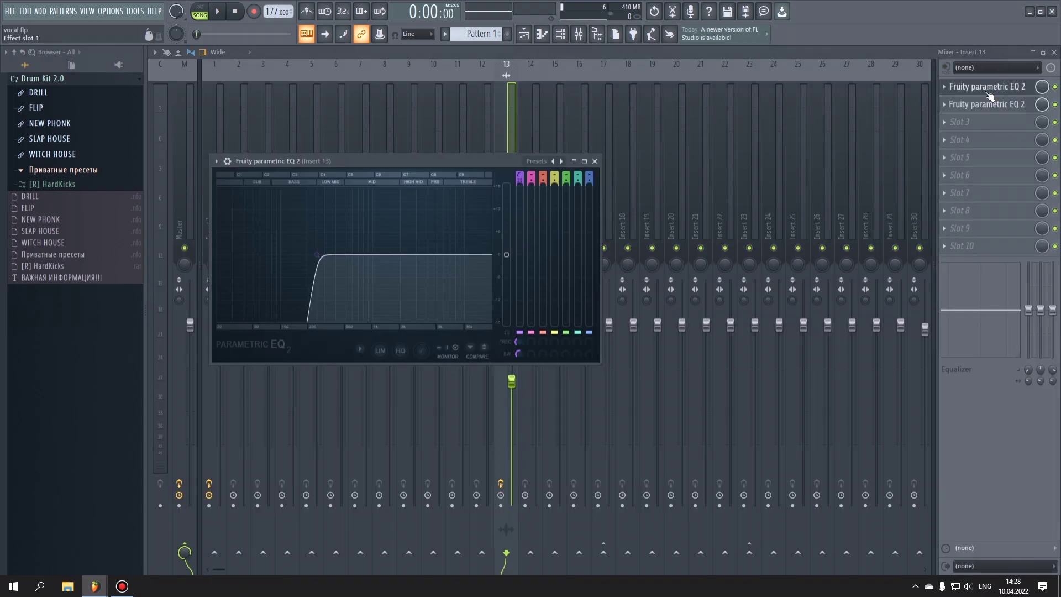
left_click(989, 104)
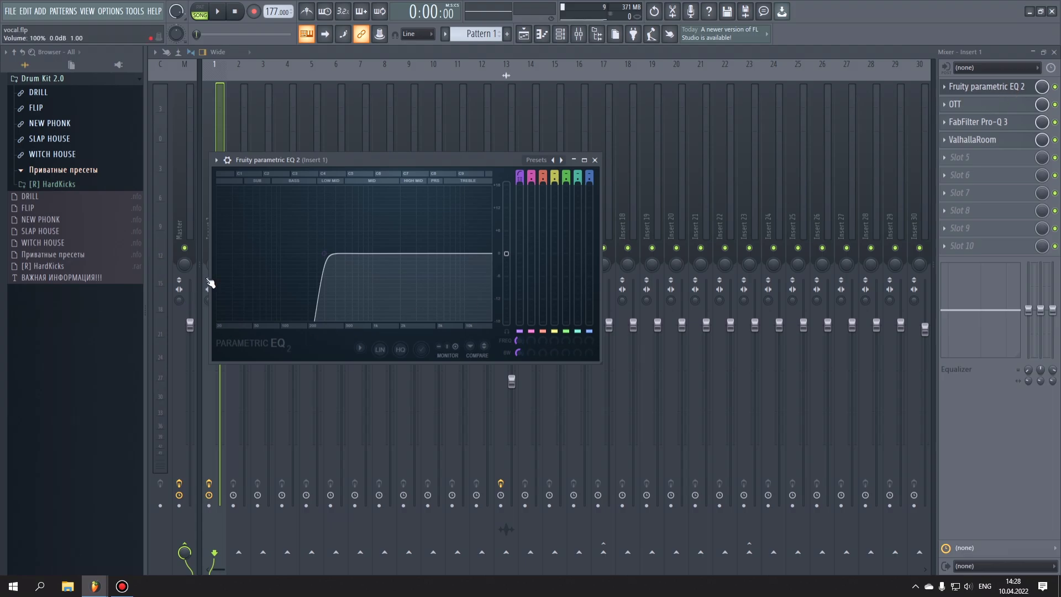
Examine the OTT, FabFilter Pro-Q 3 and ValhallaRoom effect settings on mixer Insert 1
left_click(983, 106)
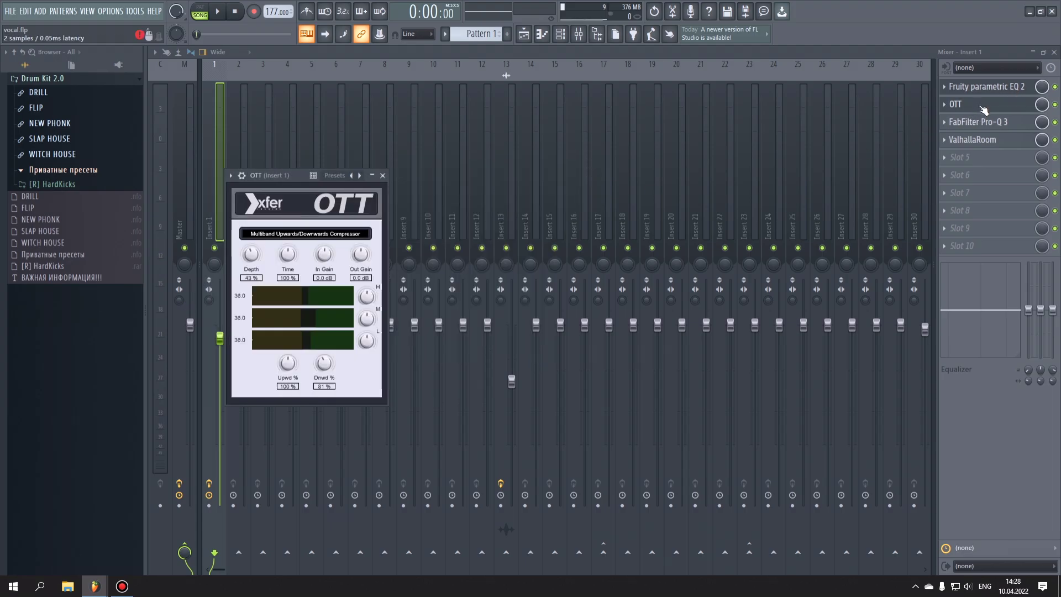
left_click(994, 122)
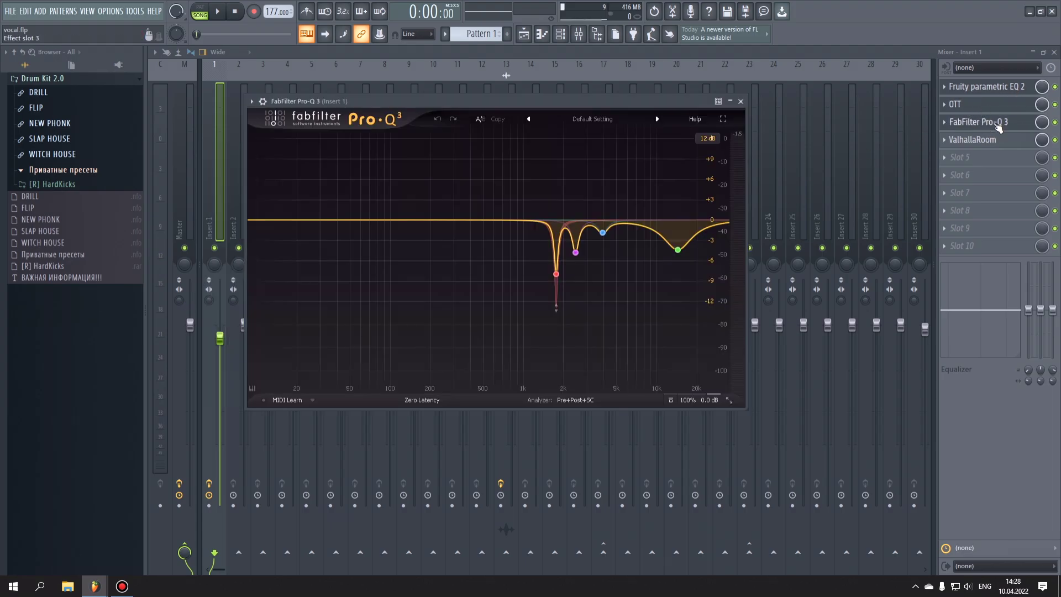
mouse_move(531, 271)
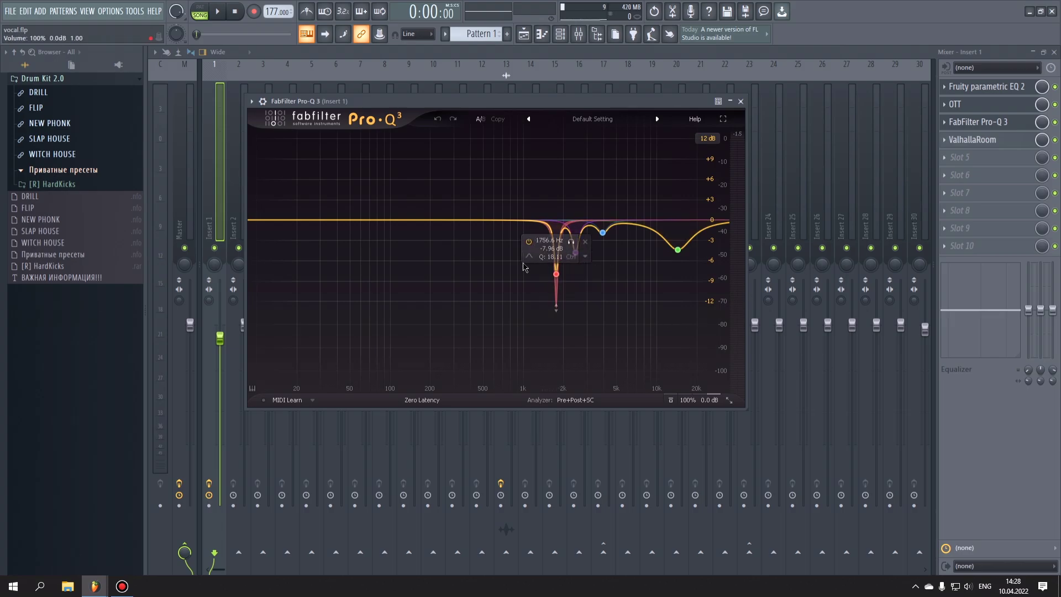
left_click(984, 140)
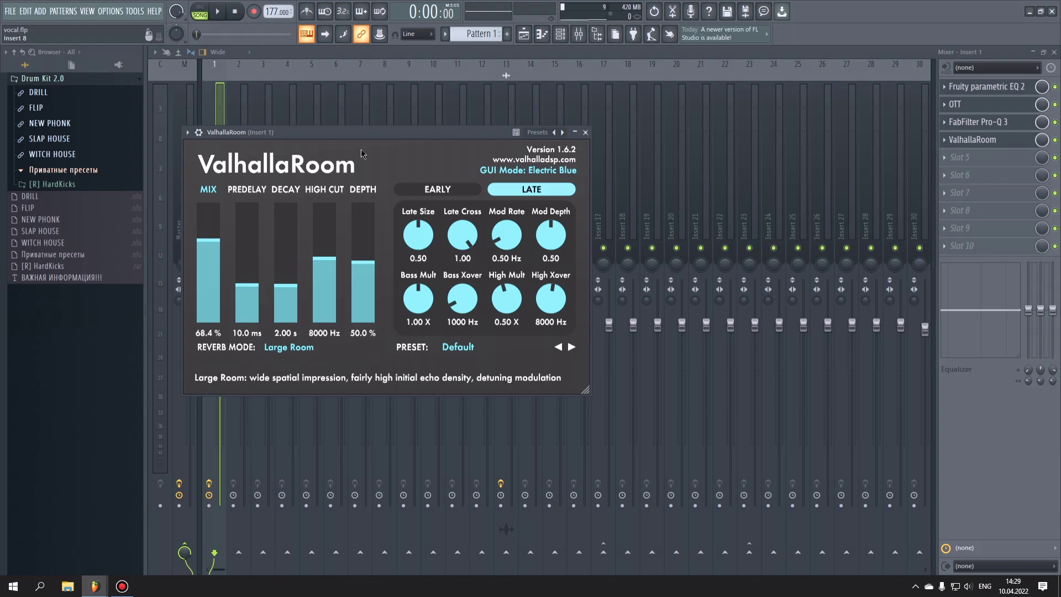
Try creating an automation clip for the ValhallaRoom Mix parameter on Insert 1
left_click(213, 238)
right_click(382, 38)
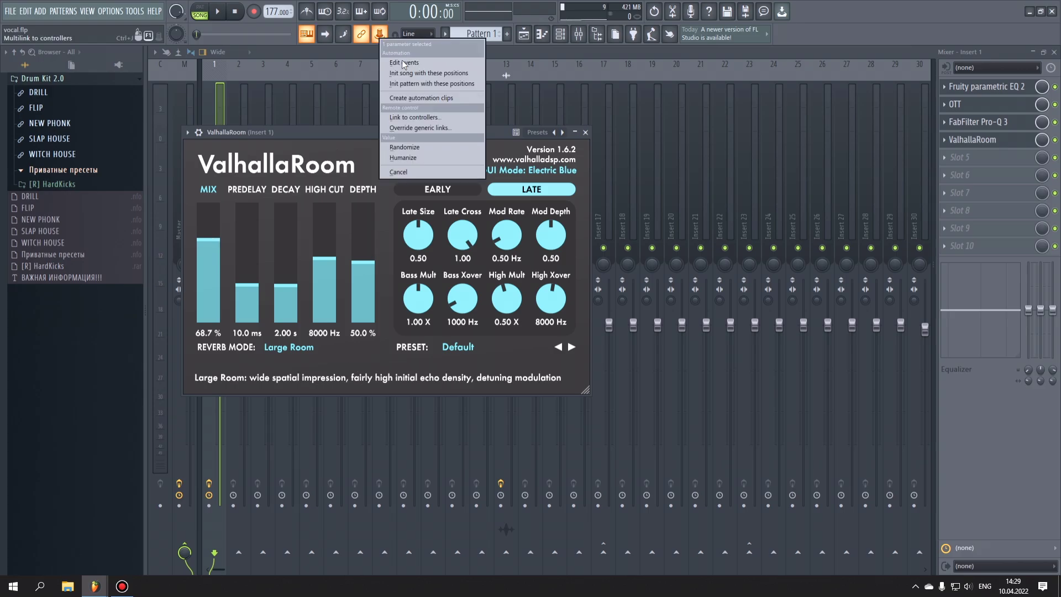
left_click(415, 97)
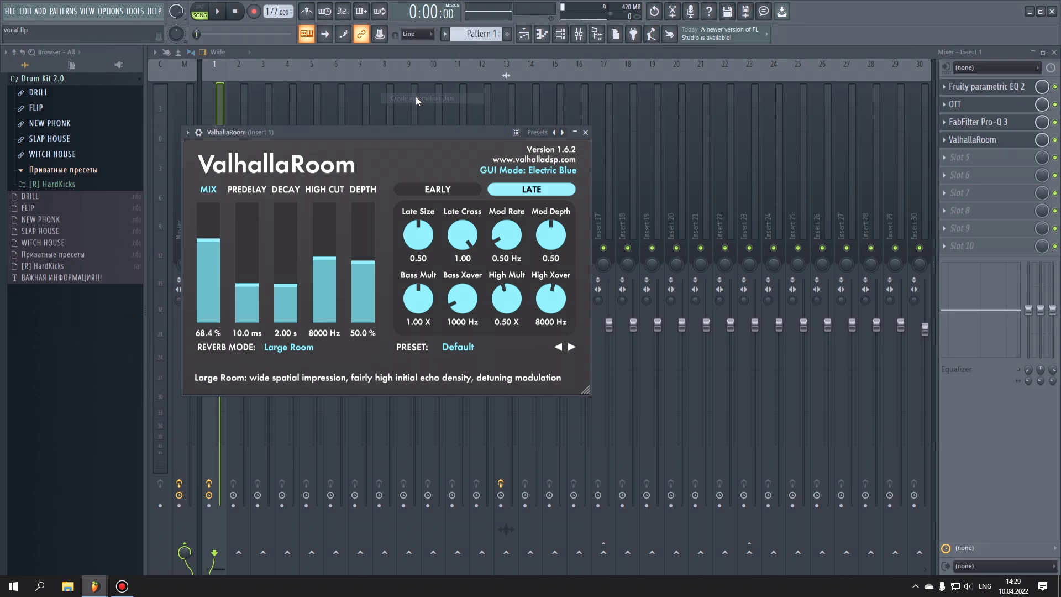
scroll(494, 174, "up", 1)
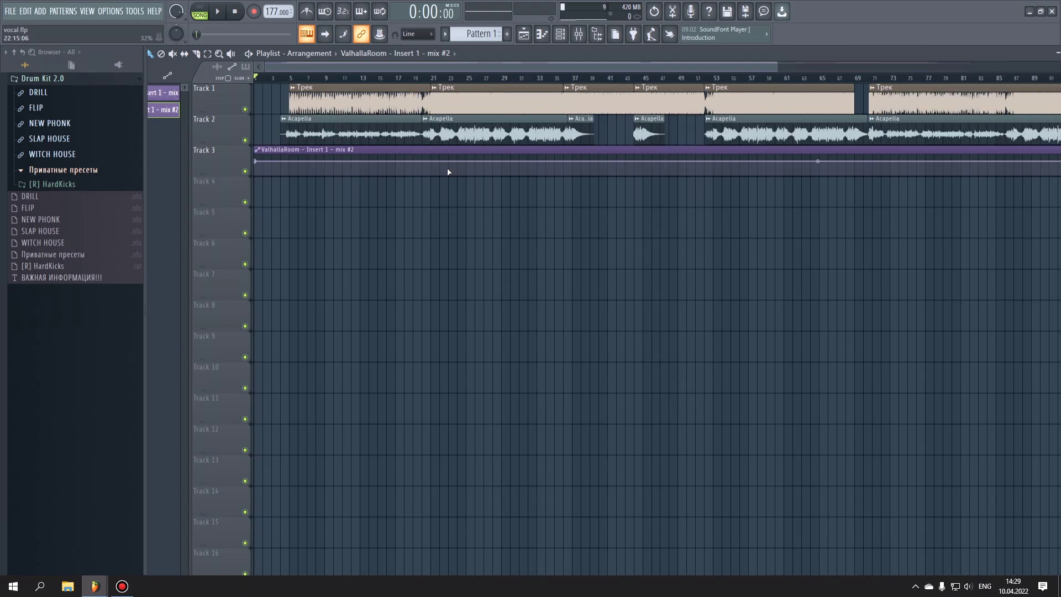
key("ctrl+z")
Move the ValhallaRoom mix automation clip from Track 3 down to a lower track and play the arrangement from bar 27
scroll(381, 197, "down", 2)
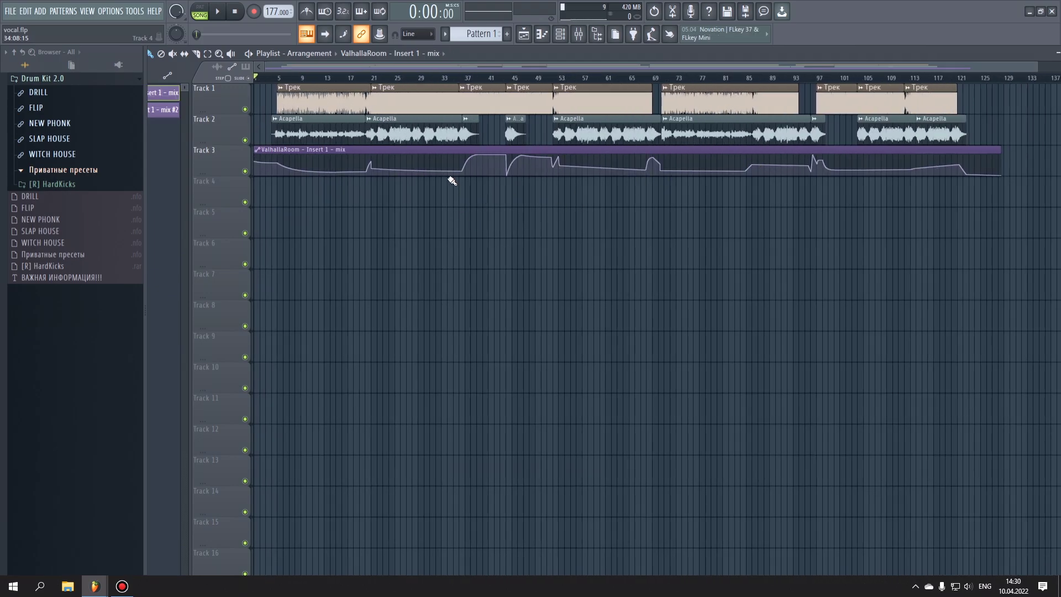
left_click_drag(487, 163, 539, 569)
scroll(514, 348, "up", 2)
mouse_move(408, 78)
left_mouse_down()
mouse_move(422, 78)
mouse_move(362, 77)
mouse_move(407, 78)
left_mouse_up()
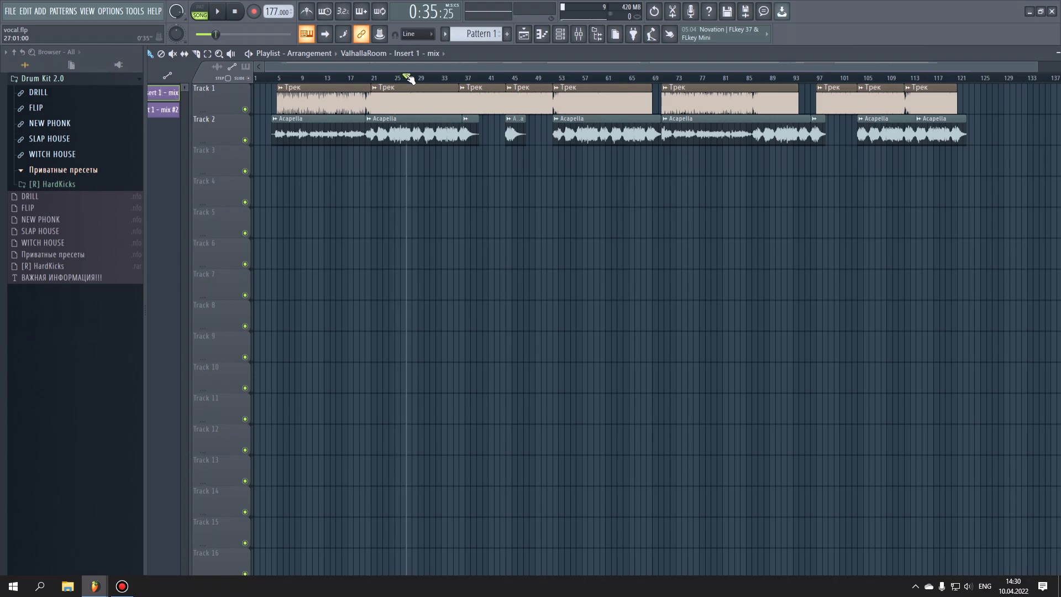
key("space")
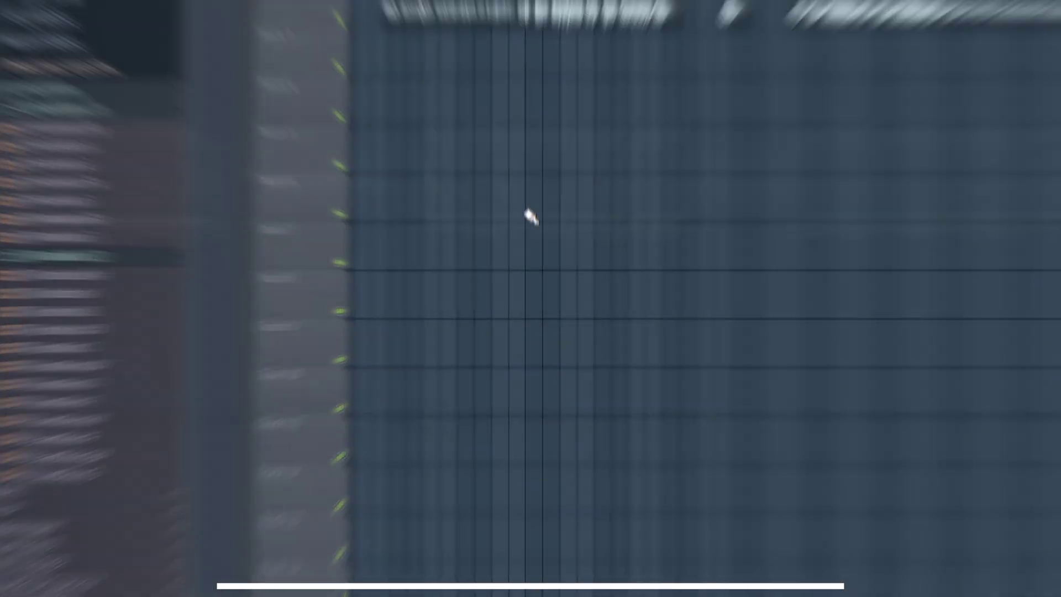
Audition the kick samples in the [R] HardKick (1) and [R] HardKick (2) folders
left_click_drag(91, 147, 140, 180)
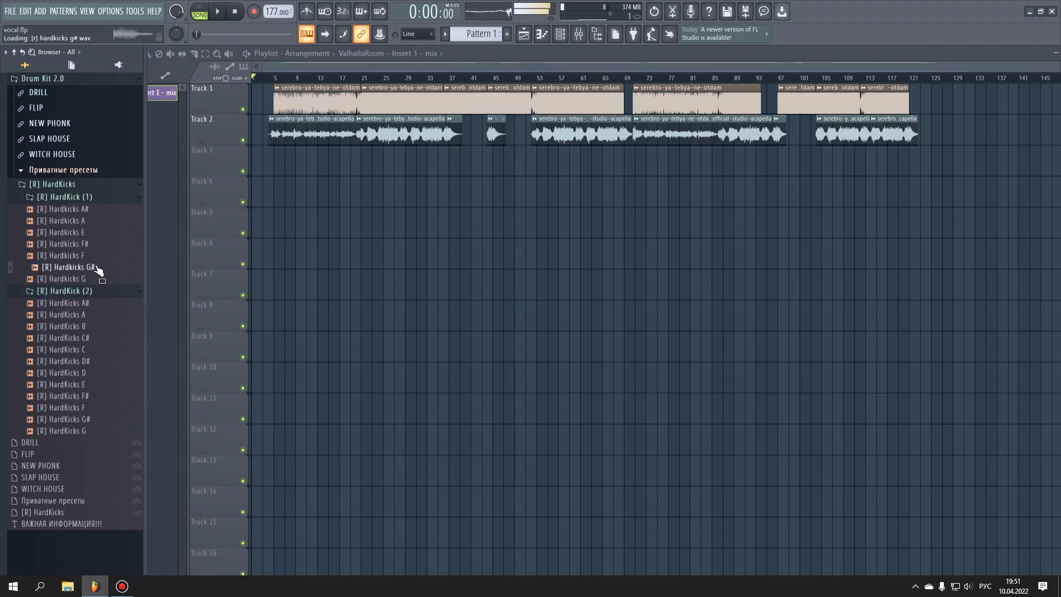
left_click_drag(91, 315, 99, 420)
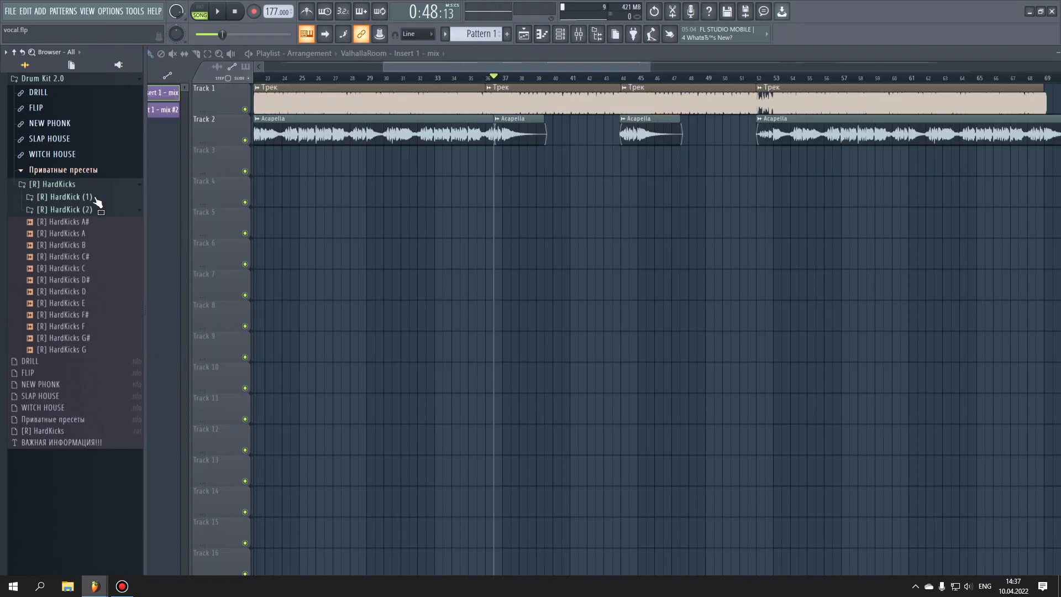
left_click_drag(98, 240, 109, 268)
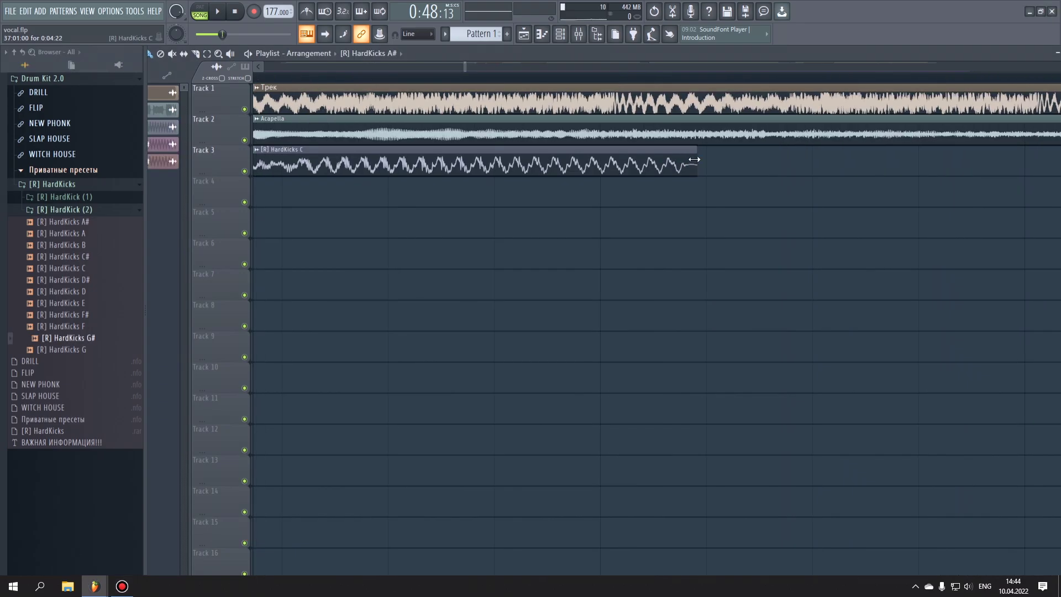
Shorten the [R] HardKicks C clip on Track 3 to one beat
left_click_drag(693, 159, 592, 159)
scroll(441, 161, "down", 5)
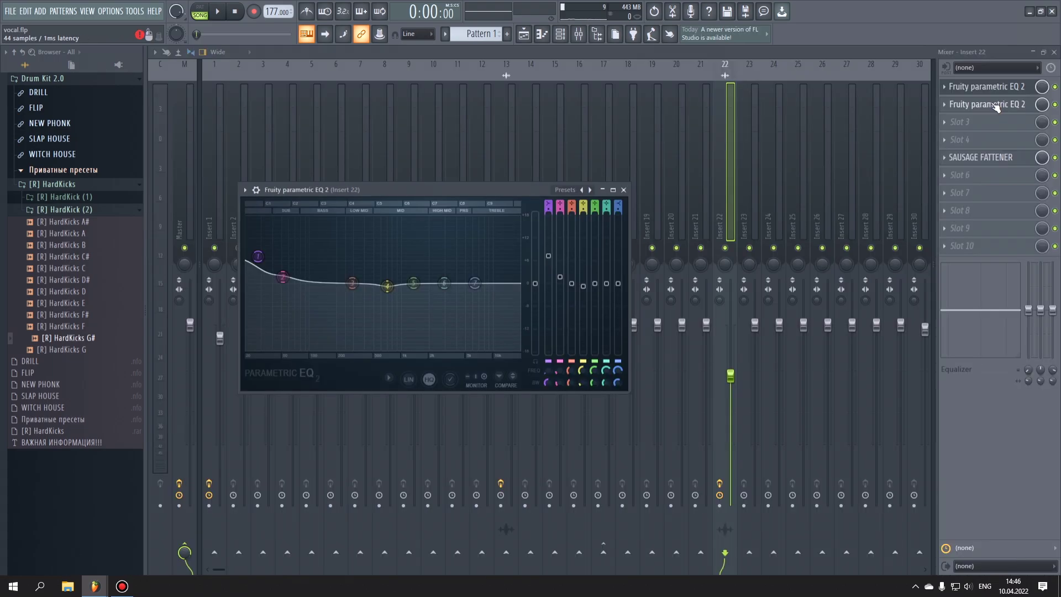
Review the second EQ and SAUSAGE FATTENER on Insert 22, and play the kick section from bar 36
left_click(995, 106)
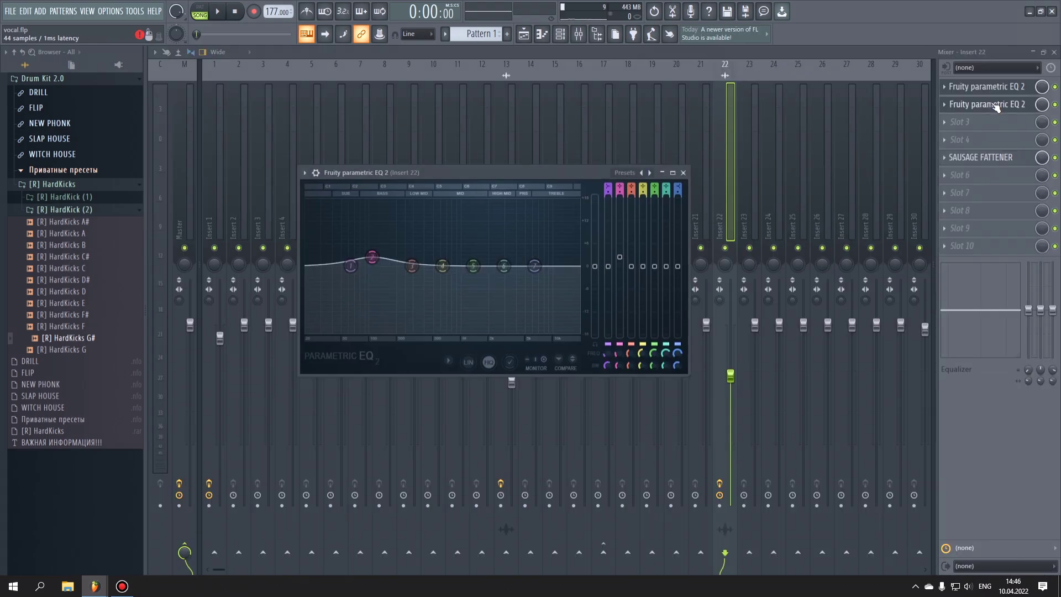
left_click(981, 157)
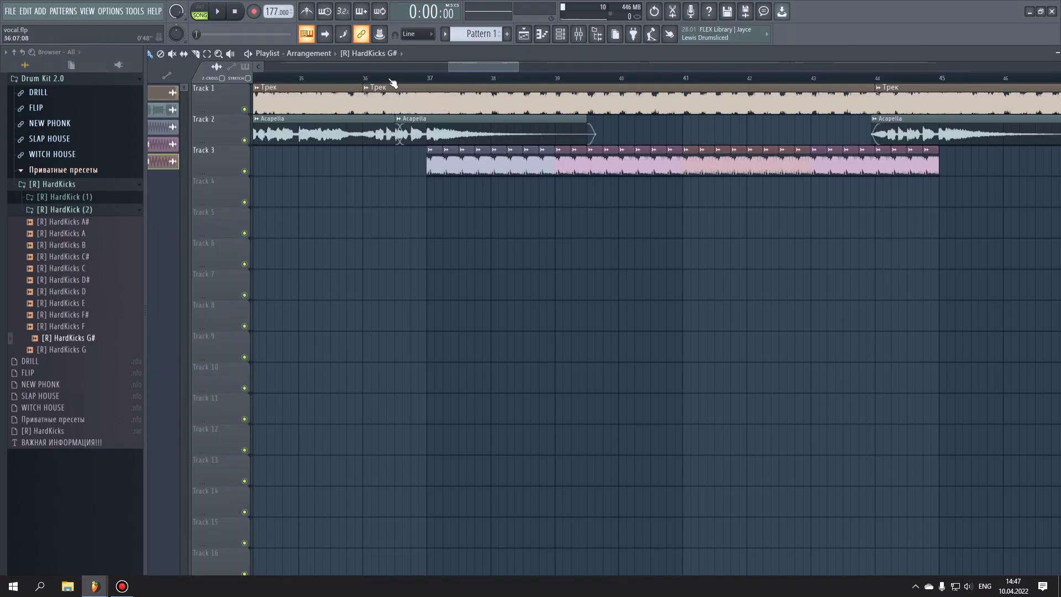
left_click(392, 83)
key("space")
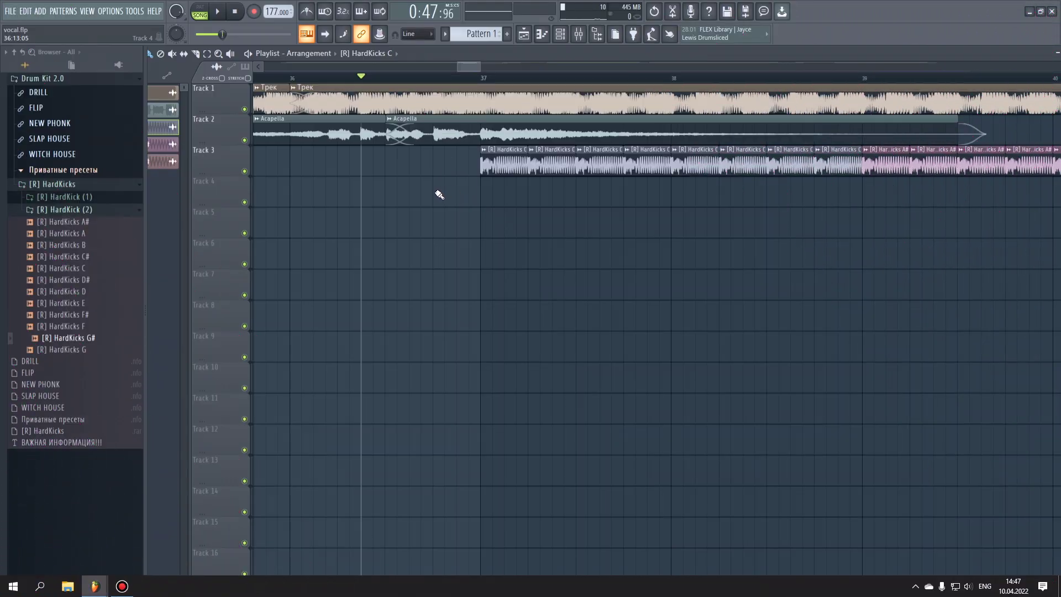
Add a unique, reversed HardKicks C clip on Track 4 one beat before bar 37, and move the playback position near the kick section's end
left_click(439, 195)
left_click(436, 180)
left_click(461, 263)
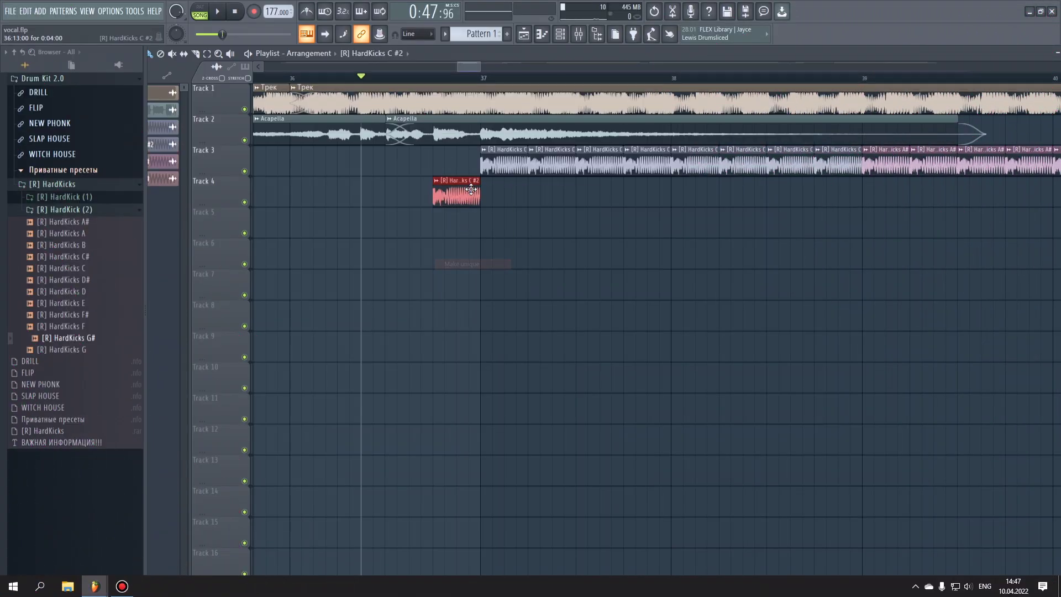
double_click(470, 189)
left_click(335, 231)
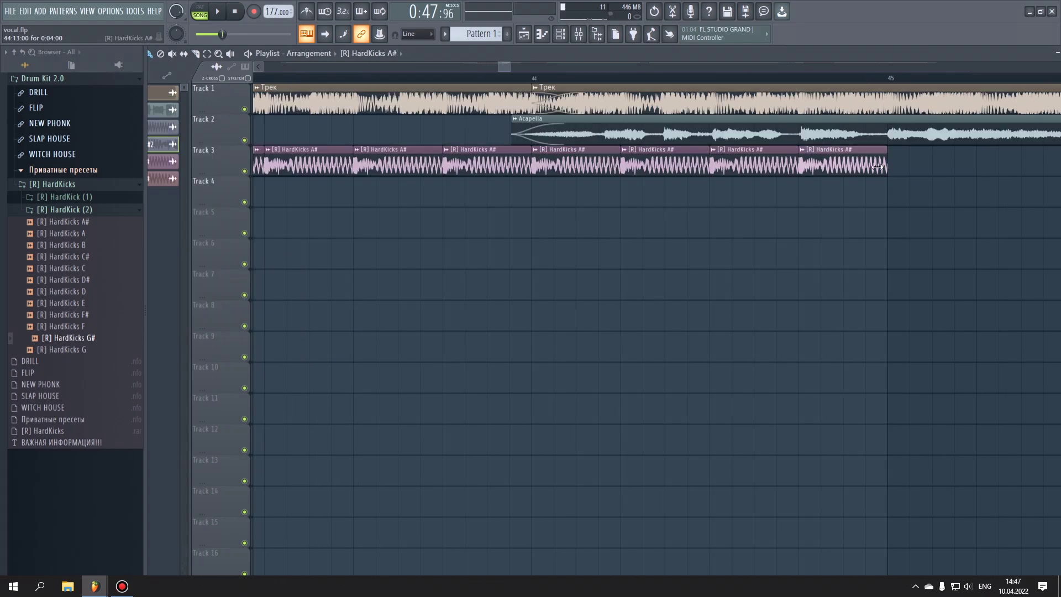
scroll(815, 83, "down", 3)
left_click(813, 79)
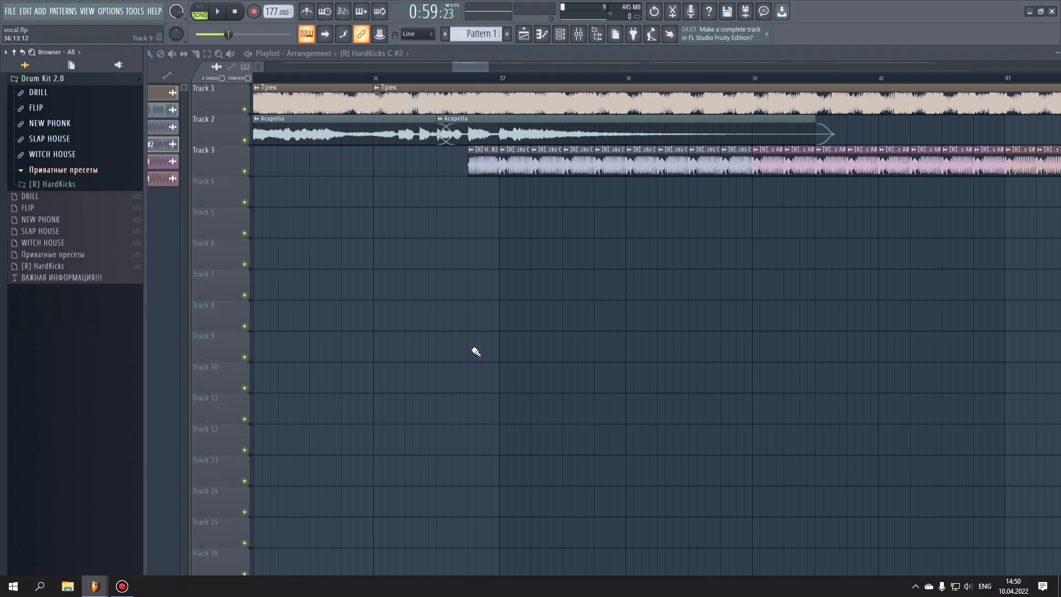
Open the NEW PHONK kit in the sample browser and look through its sample folders
left_click(96, 130)
left_click(95, 209)
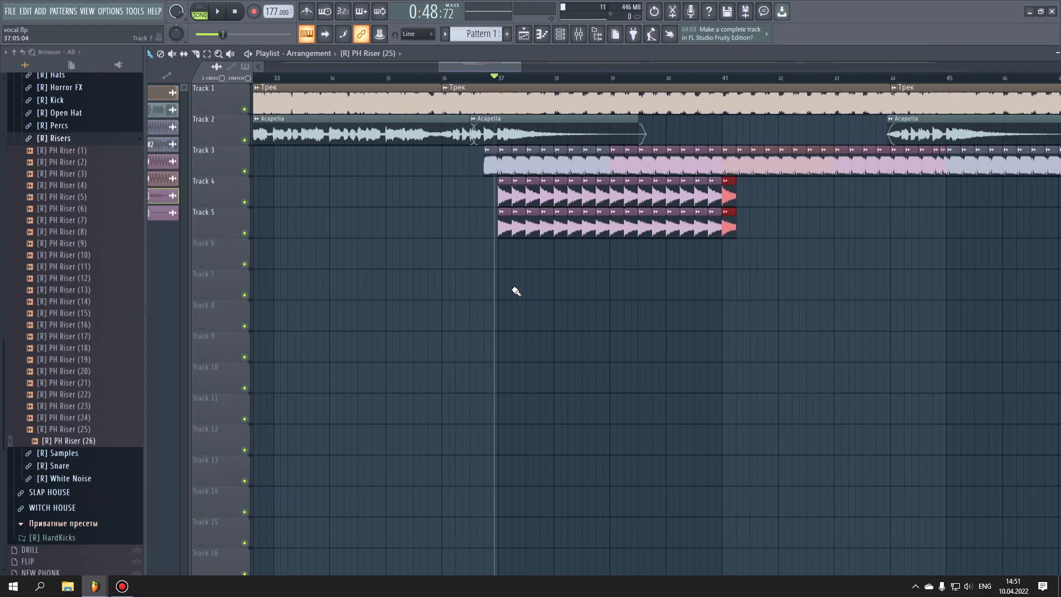
scroll(514, 290, "down", 3)
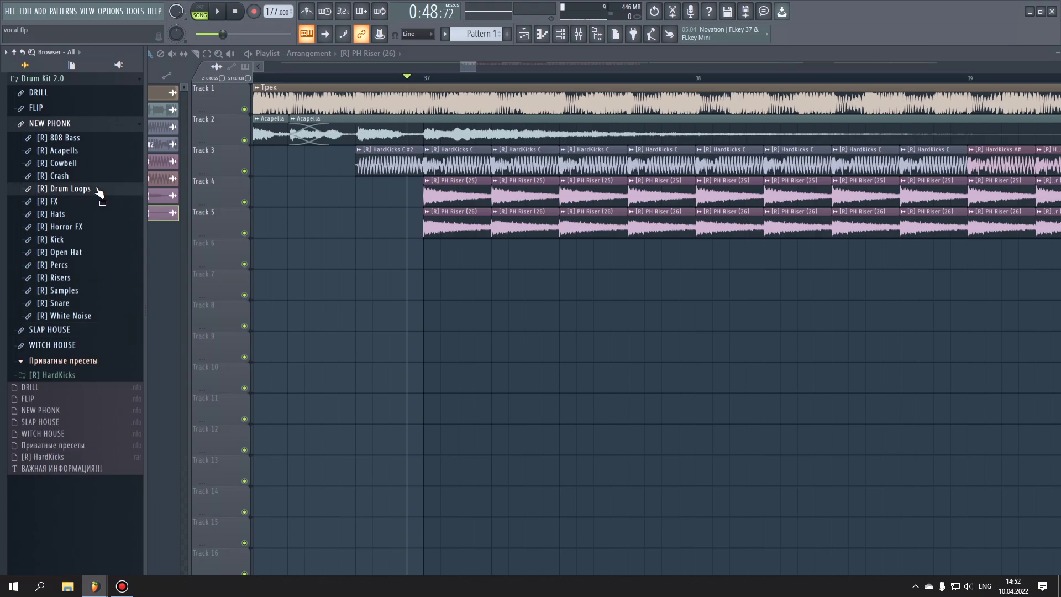
Add [R] PH Loop 150 - 170 (52) from the Drum Loops folder to Track 6, shortened to one bar, and play the section
left_click(99, 192)
scroll(117, 409, "down", 5)
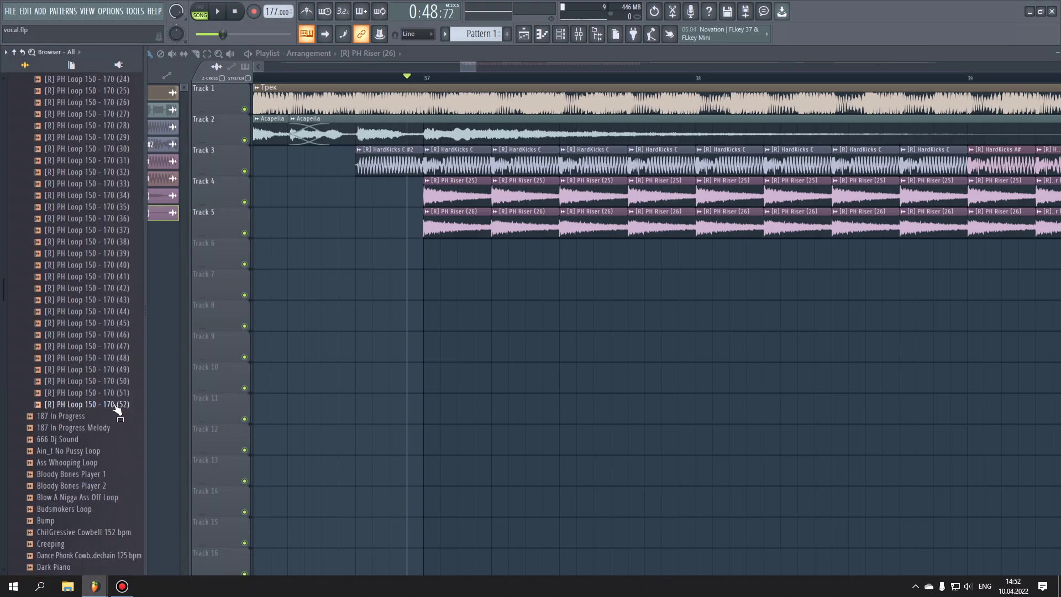
left_click_drag(117, 409, 309, 255)
left_click_drag(752, 257, 626, 258)
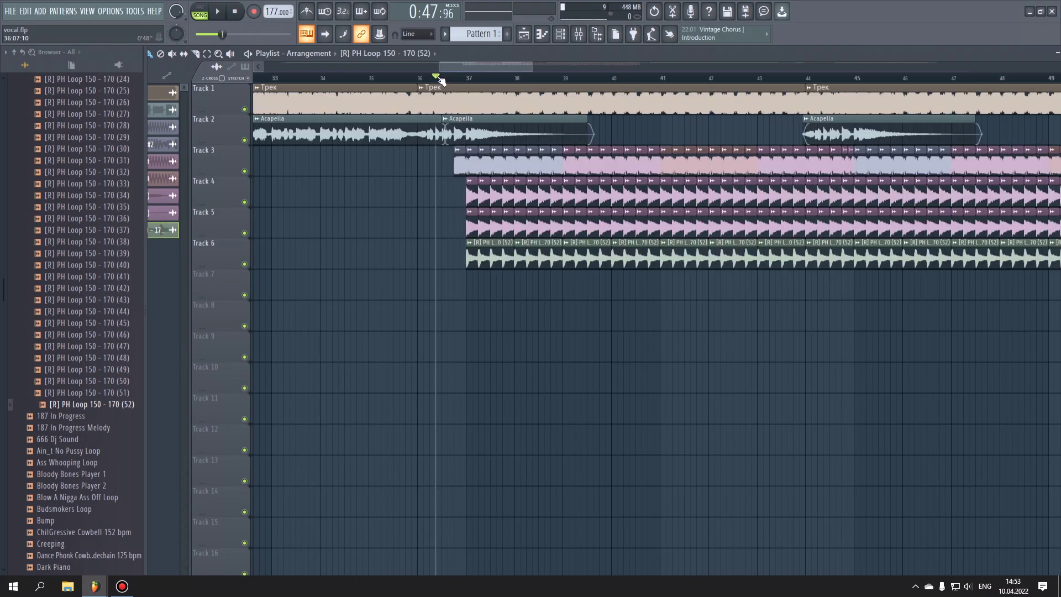
key("space")
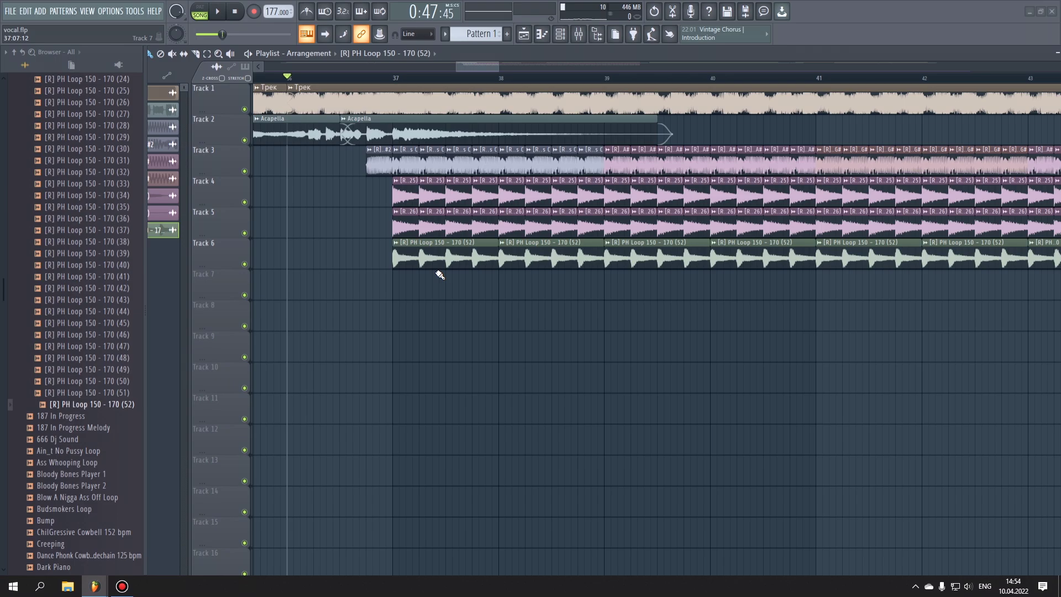
Place a Pattern 1 clip on Track 7 and extend it from bar 37 to bar 45
scroll(440, 275, "down", 3)
left_click(486, 288)
left_click_drag(532, 286, 864, 274)
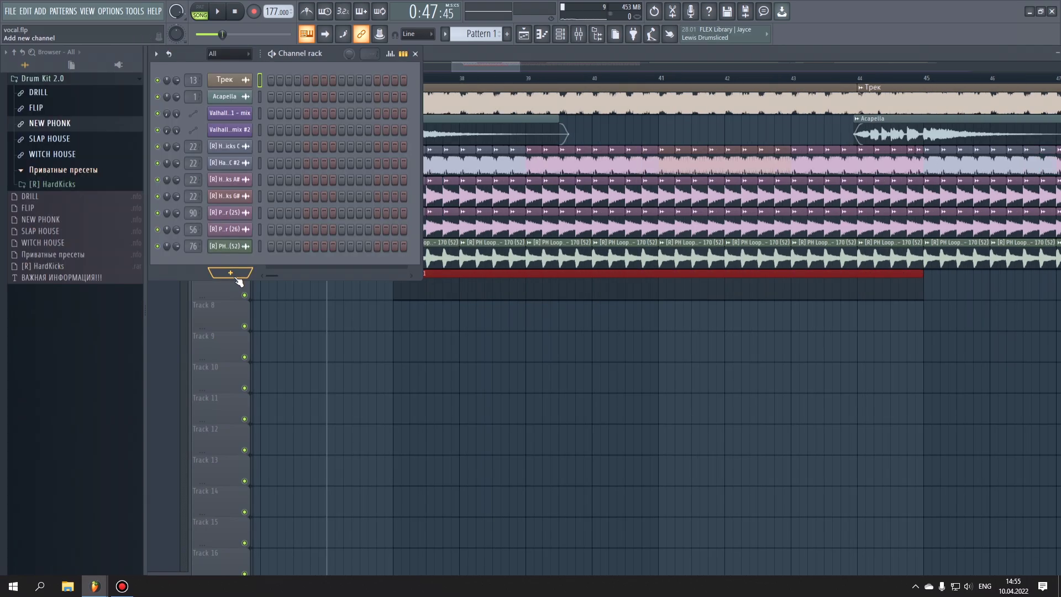
Add a Serum channel and load the [R] Sub Bass (8) preset onto it from the Slap House Serum presets
left_click(236, 278)
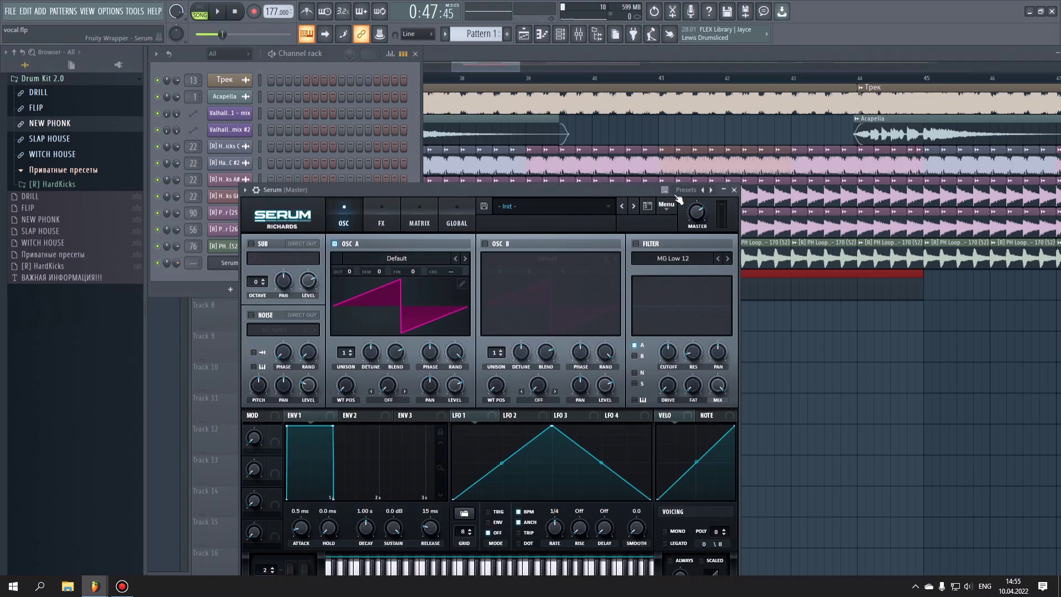
left_click(733, 190)
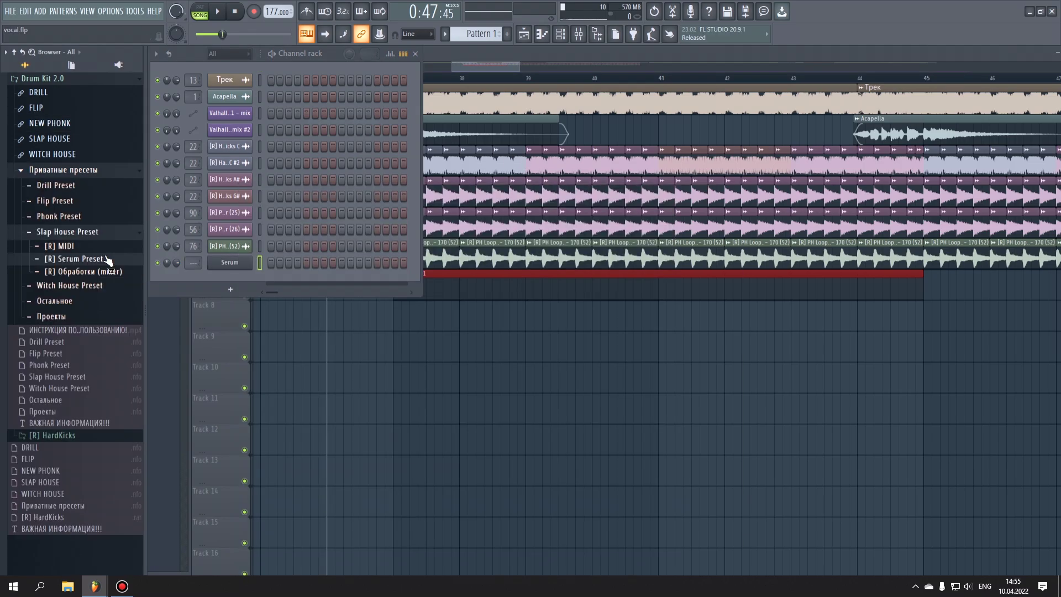
left_click(108, 259)
scroll(106, 263, "down", 15)
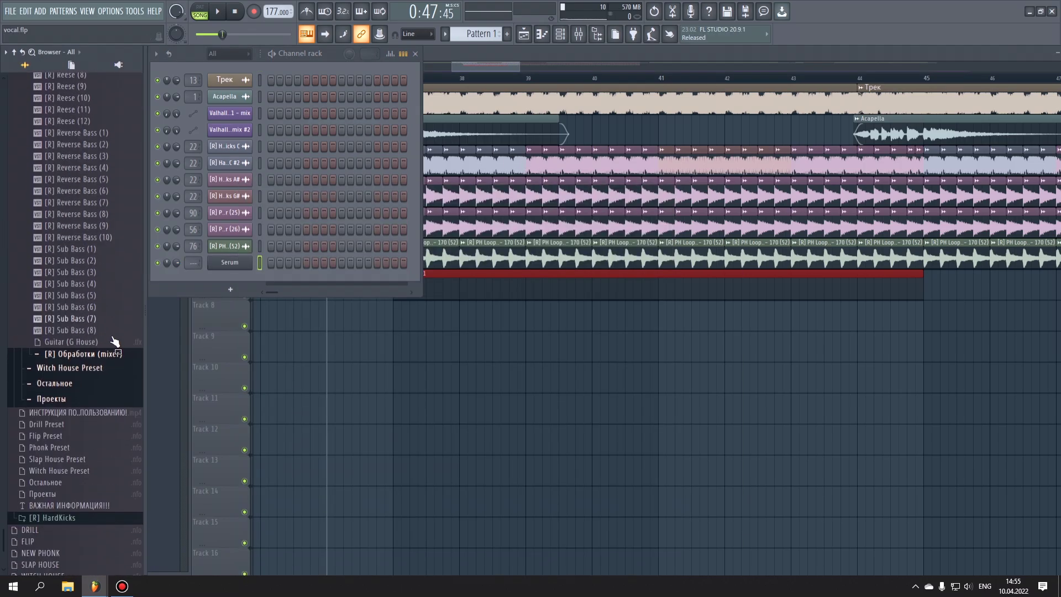
left_click_drag(105, 330, 237, 262)
Open the piano roll of the [R] Sub Bass (8) channel and place a one-beat C4 note at the start of bar 1
right_click(244, 261)
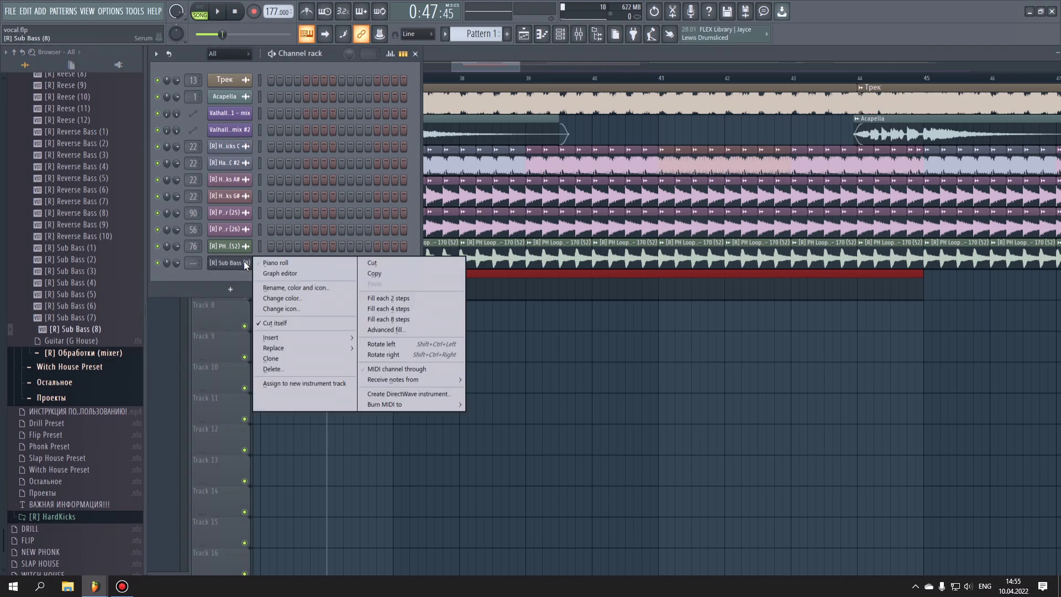
left_click(277, 261)
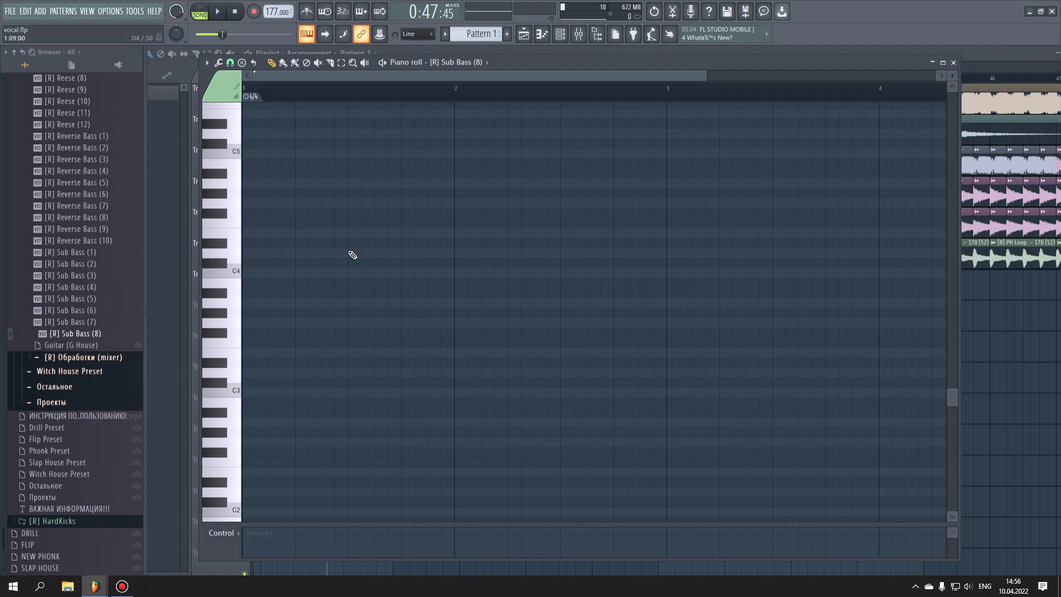
left_click(276, 272)
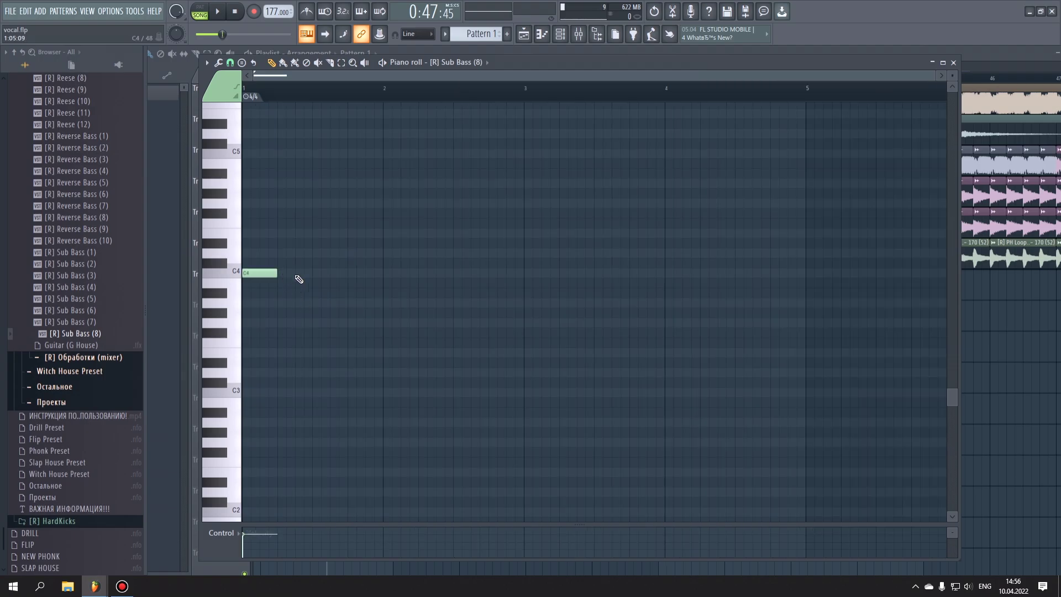
Repeat the one-beat C4 bass note until it fills the first eight bars, playing the pattern in between
key("ctrl+b")
key("ctrl+b")
key("space")
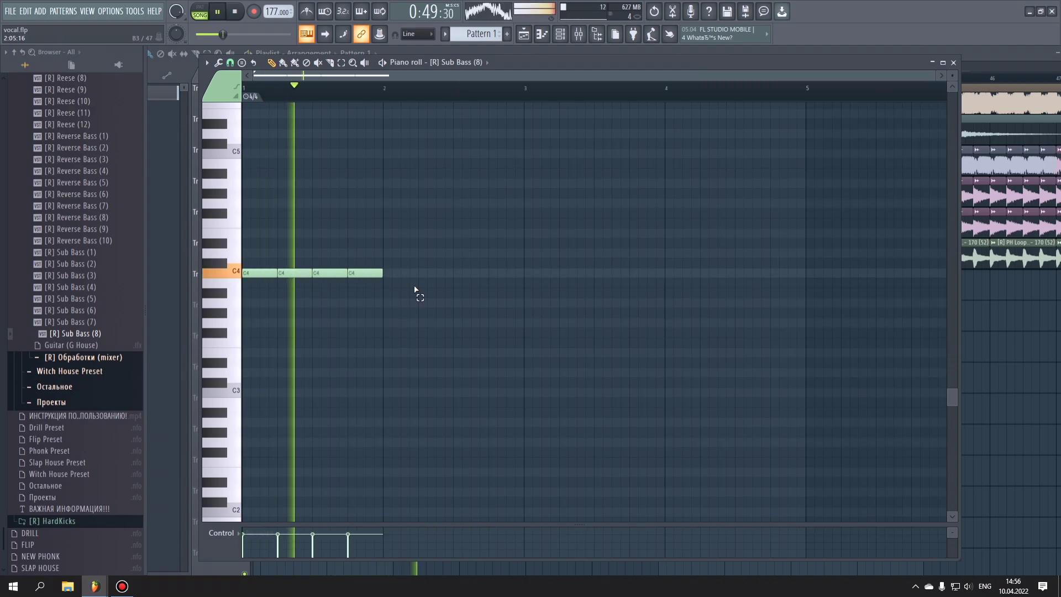
key("ctrl+b")
key("ctrl+b")
key("ctrl+a")
key("ctrl+b")
key("space")
Duplicate the bass line to sixteen bars and lower its notes to A#3 in bars 5–8 and G#3 in bars 9–12
left_click_drag(608, 273, 381, 323)
key("ctrl+a")
key("ctrl+b")
scroll(660, 273, "down", 3)
left_click_drag(470, 312, 469, 293)
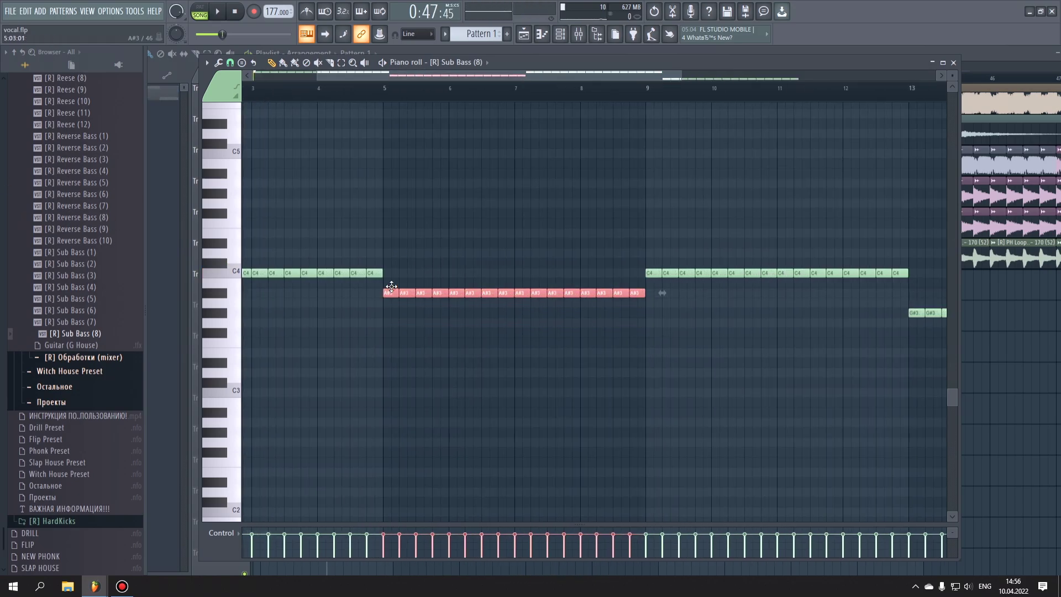
left_click_drag(942, 309, 555, 282)
left_click_drag(575, 273, 575, 312)
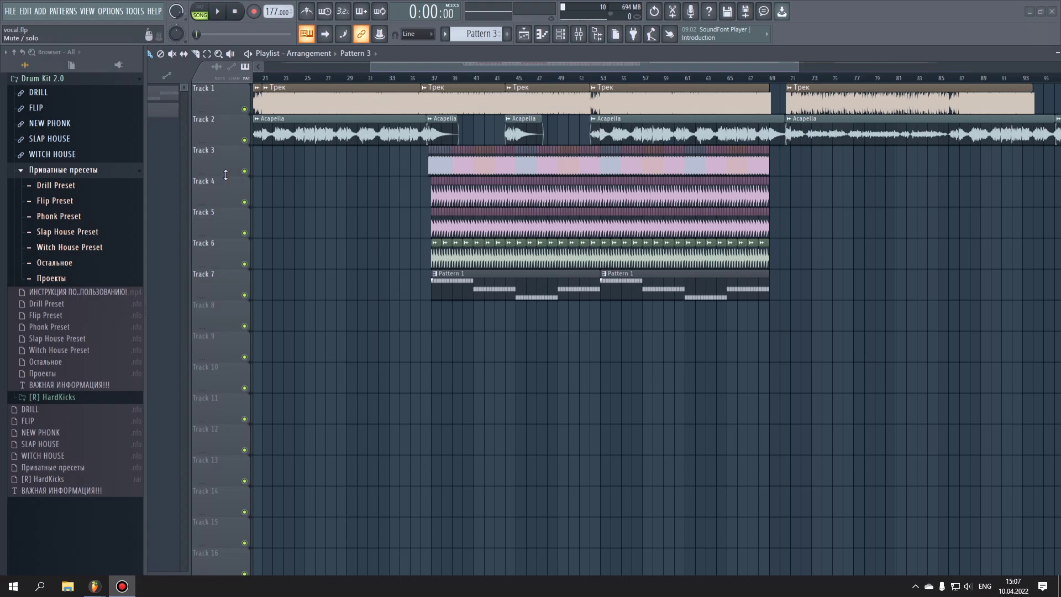
Place an empty Pattern 4 clip on Track 8 and extend it from bar 37 to bar 53
scroll(489, 34, "up", 1)
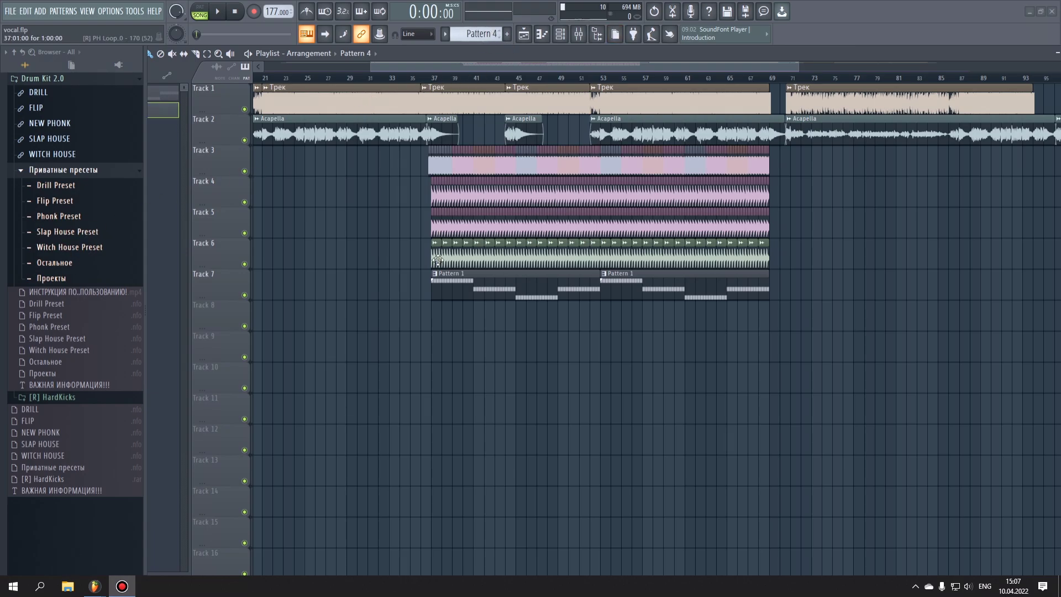
left_click_drag(439, 313, 597, 309)
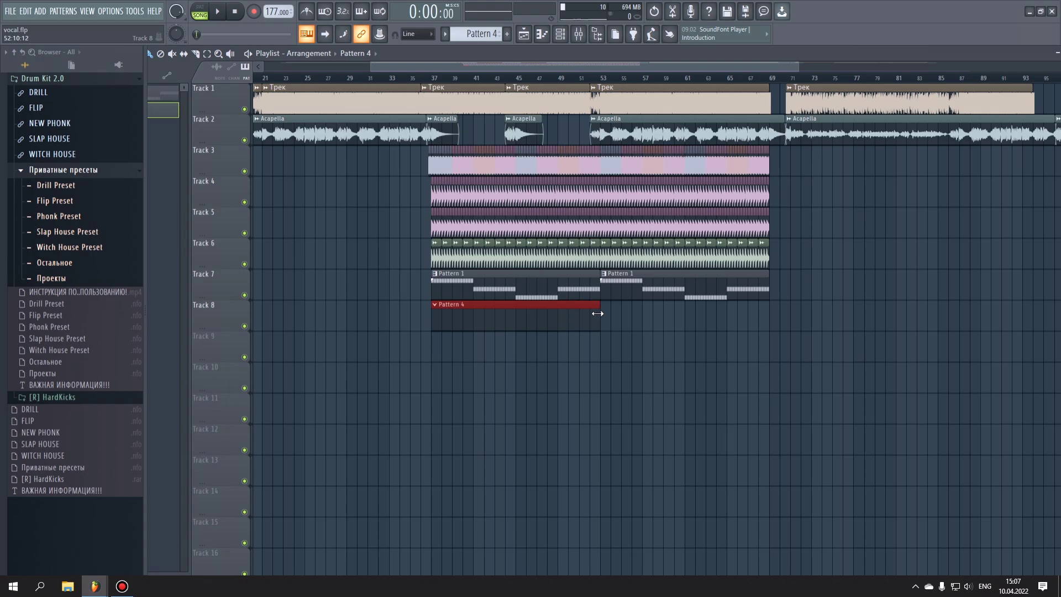
Add another Serum channel and load the [R] Lead (52) preset onto it from the Witch House presets
key("F6")
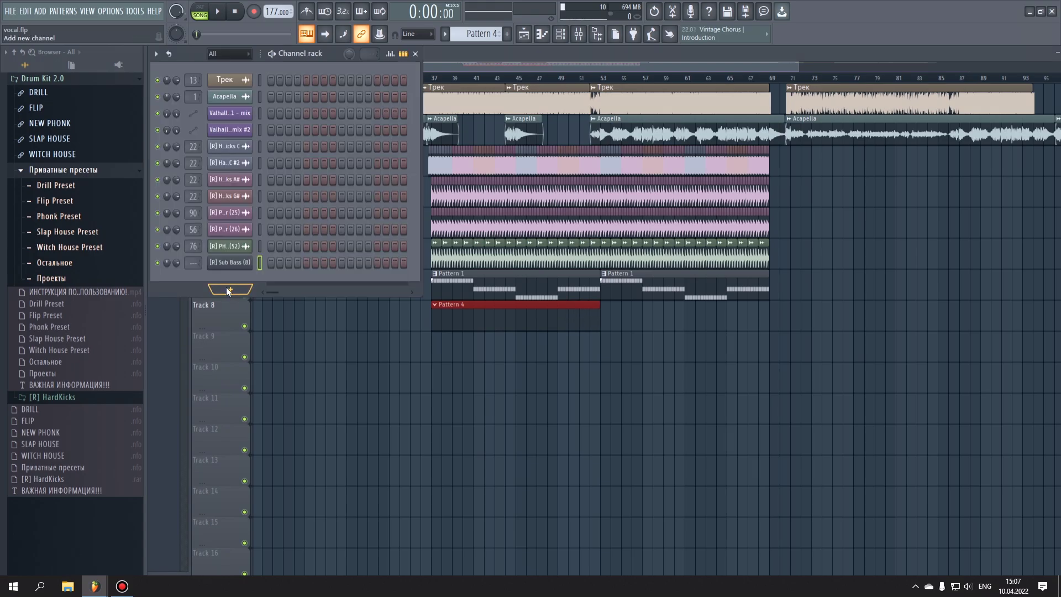
left_click(228, 291)
left_click(237, 271)
left_click(70, 247)
left_click(97, 263)
left_click(88, 285)
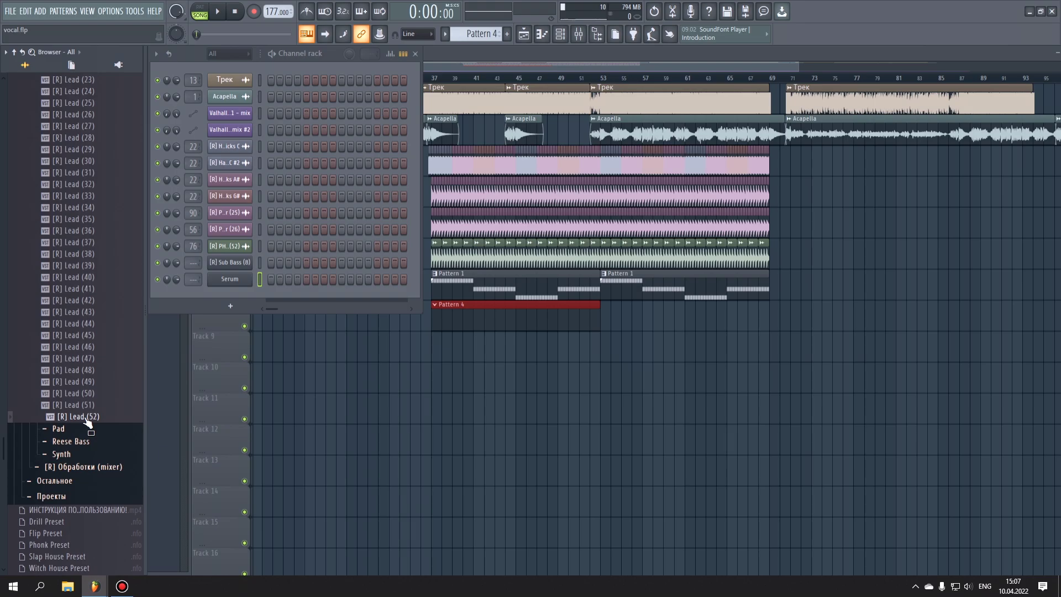
left_click_drag(87, 423, 232, 275)
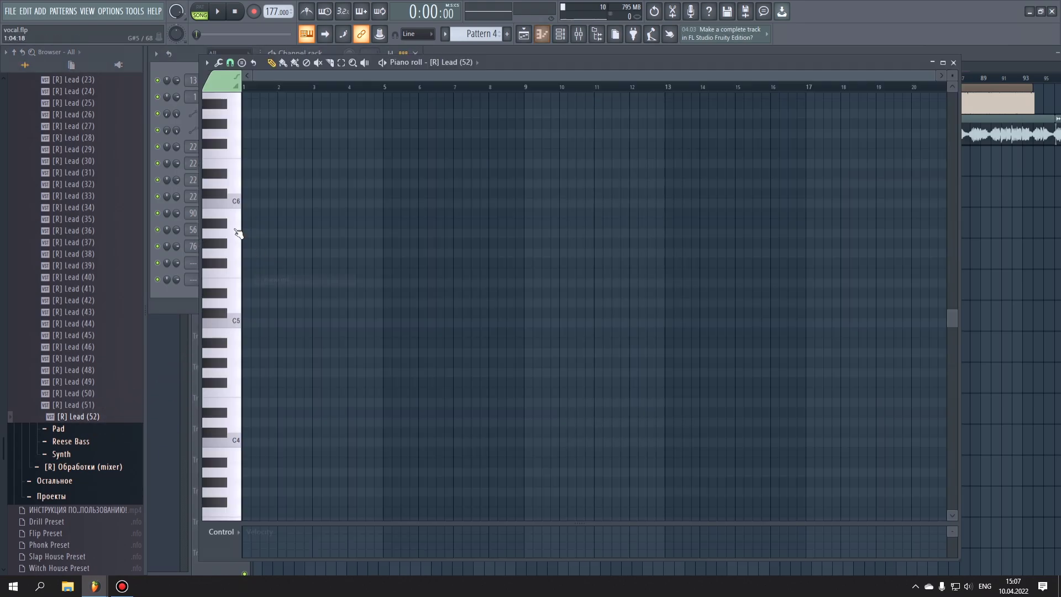
Open the piano roll of [R] Lead (52), set the note colour to pink and place a three-beat C7 note at bar 1
left_click(232, 203)
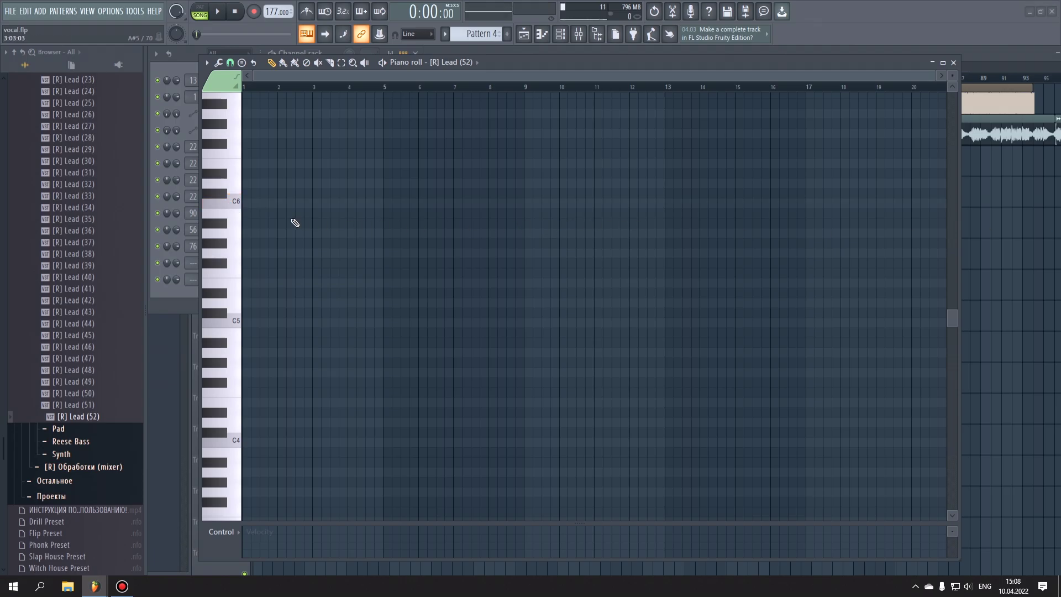
scroll(239, 327, "up", 5)
left_click(221, 81)
left_click(276, 109)
left_click(249, 322)
key("space")
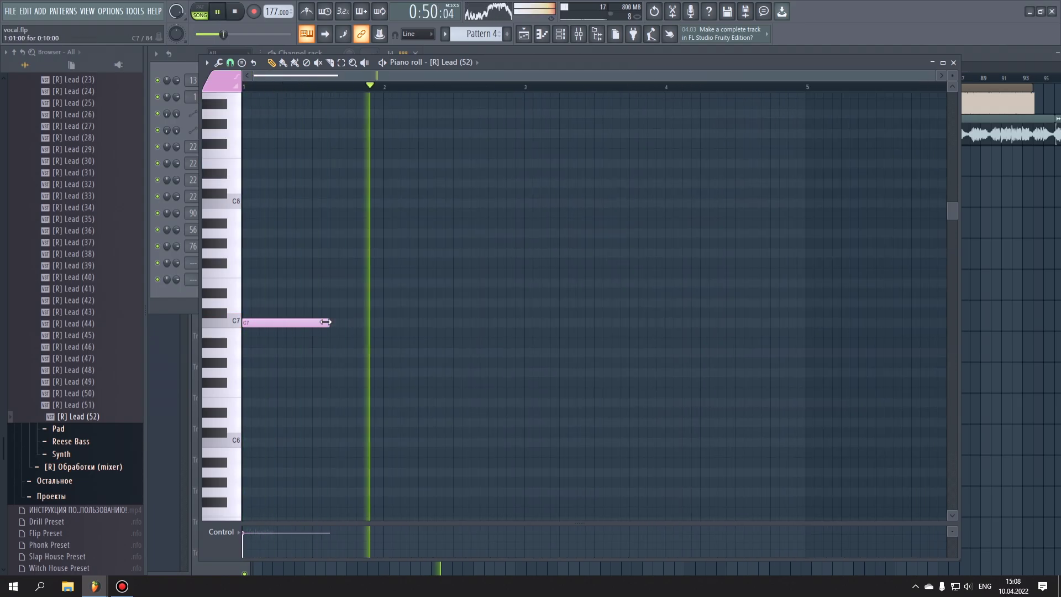
left_click_drag(328, 322, 346, 322)
Continue the lead melody with a one-beat D#7, a one-bar G#7 in bar 2, a six-beat F7 from bar 3 and a D7
left_click(353, 293)
left_click_drag(451, 293, 382, 293)
left_click(389, 243)
left_click_drag(416, 243, 523, 243)
left_click(531, 273)
left_click_drag(664, 273, 734, 273)
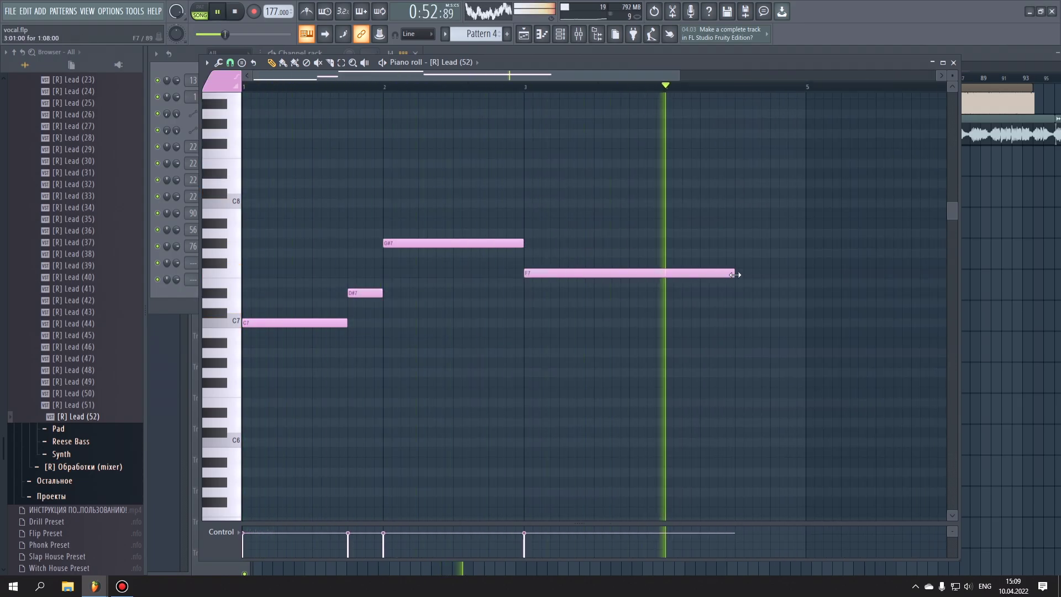
left_click(740, 303)
Duplicate the melody into bars 5–8, move its final D7 up to G#7 and extend the last F7 to the end of bar 8
scroll(740, 303, "down", 3)
key("ctrl+b")
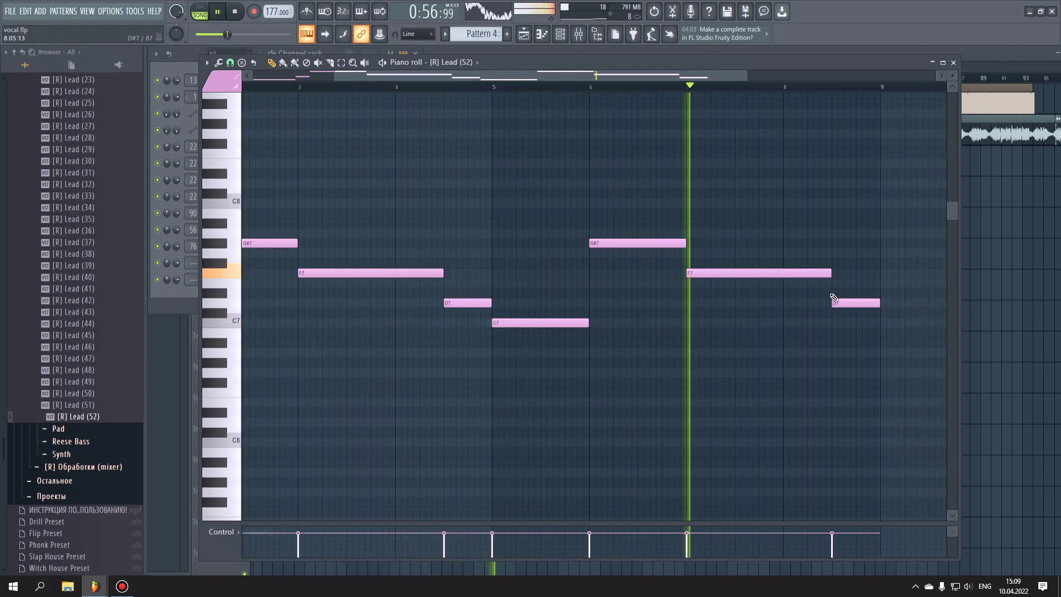
left_click_drag(835, 303, 836, 243)
left_click_drag(830, 273, 881, 273)
Add short A#7, C8 and D8 notes at the end of bar 8 to finish the rising lead run, and stop playback
scroll(840, 276, "down", 2)
scroll(746, 243, "up", 4)
left_click(761, 223)
left_click(745, 202)
left_click(784, 202)
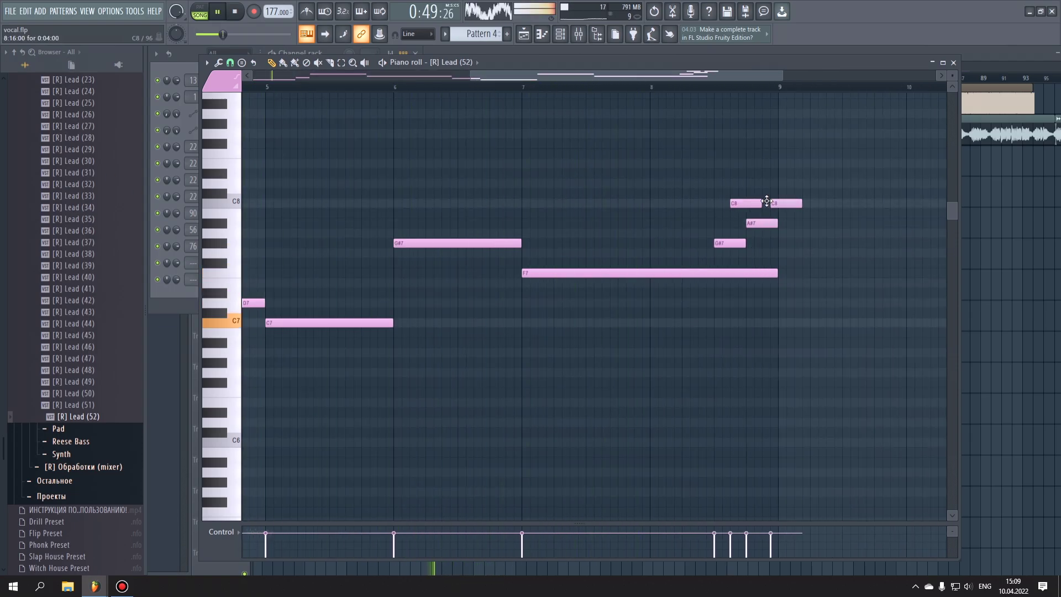
mouse_move(766, 201)
left_mouse_down()
mouse_move(744, 202)
mouse_move(762, 182)
left_mouse_up()
key("space")
Route the [R] Lead (52) channel to mixer insert 7 and go through its Kickstart, Fruity Parametric EQ 2 and Fruity Multiband Compressor effects
left_click(193, 279)
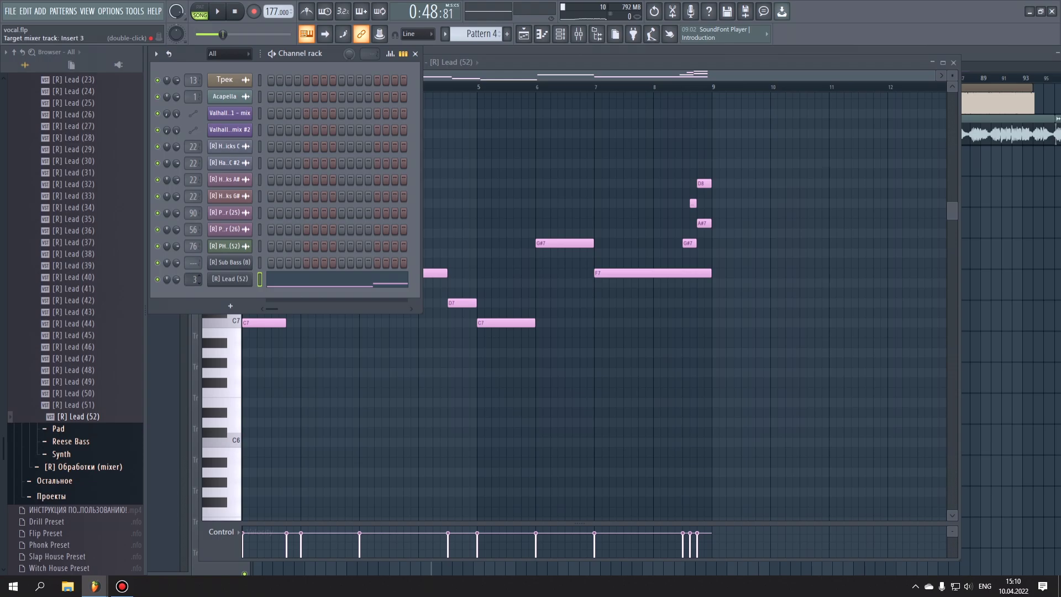
key("F9")
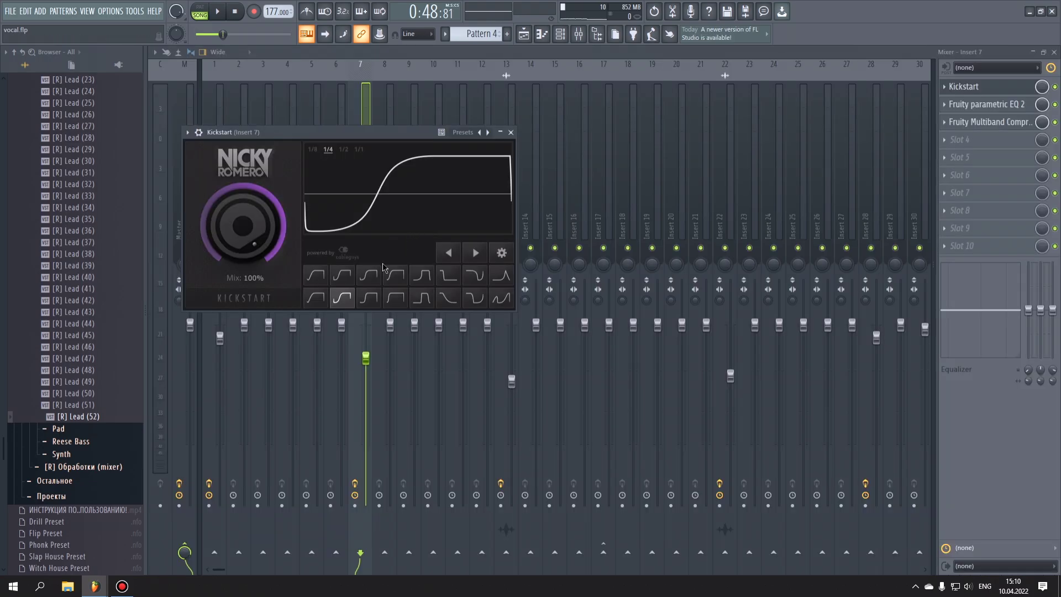
left_click(989, 105)
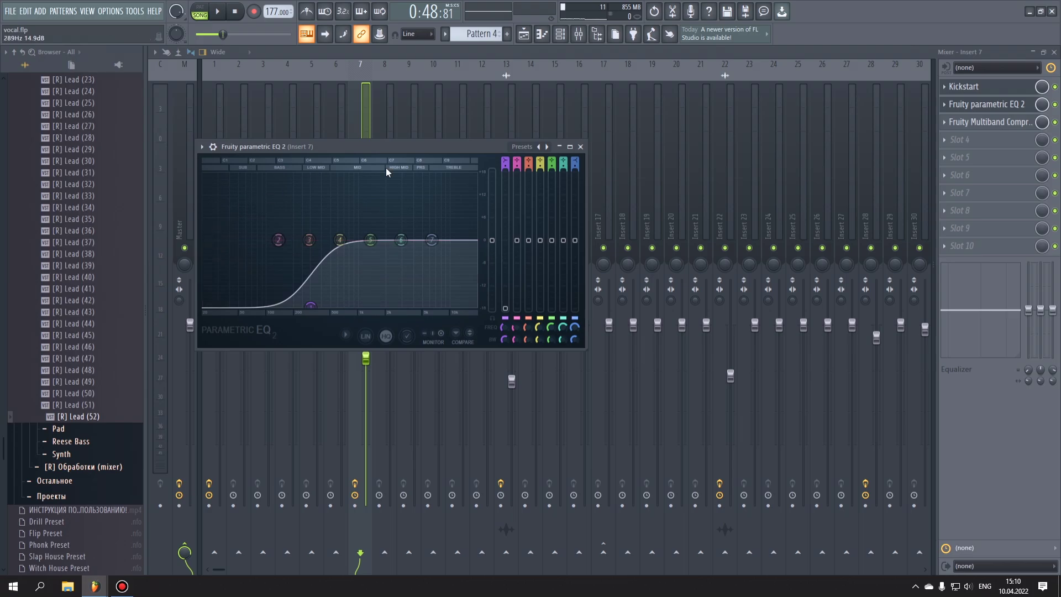
left_click(989, 122)
left_click(601, 161)
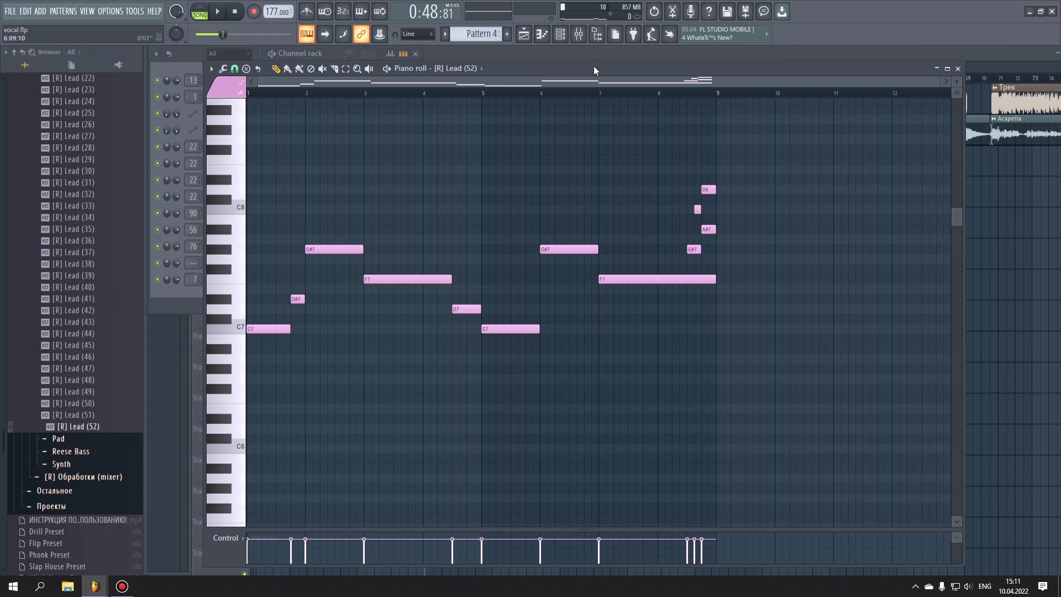
Play back the lead and the full arrangement, and stop playback
key("space")
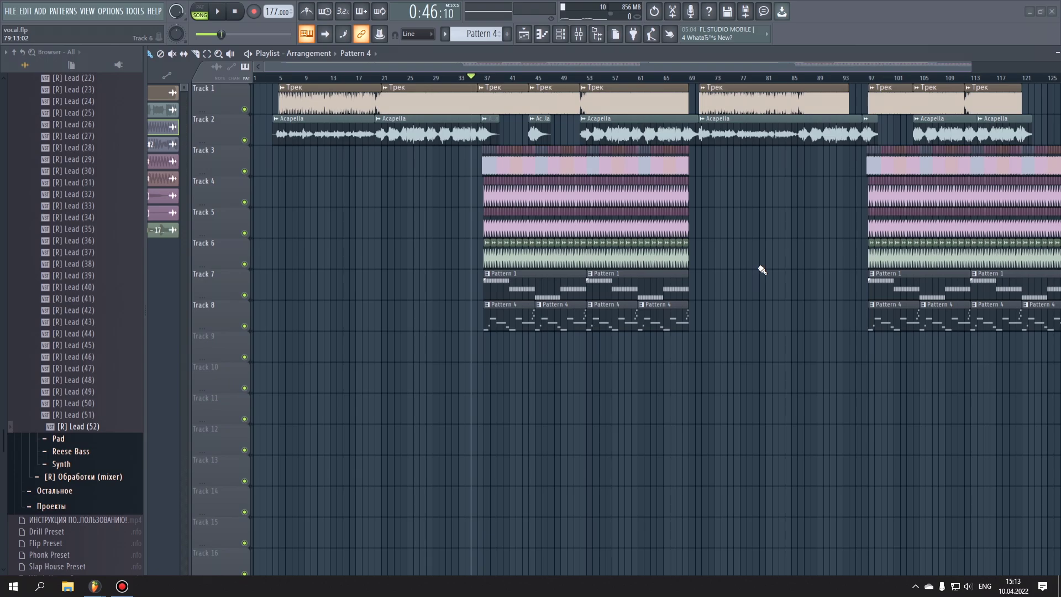
scroll(761, 269, "down", 1)
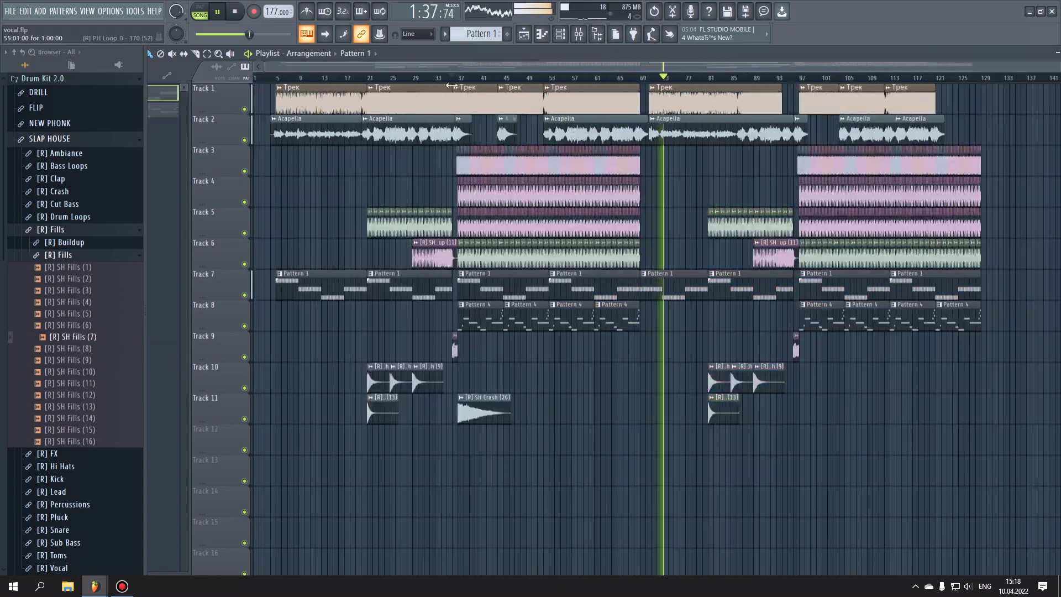
key("space")
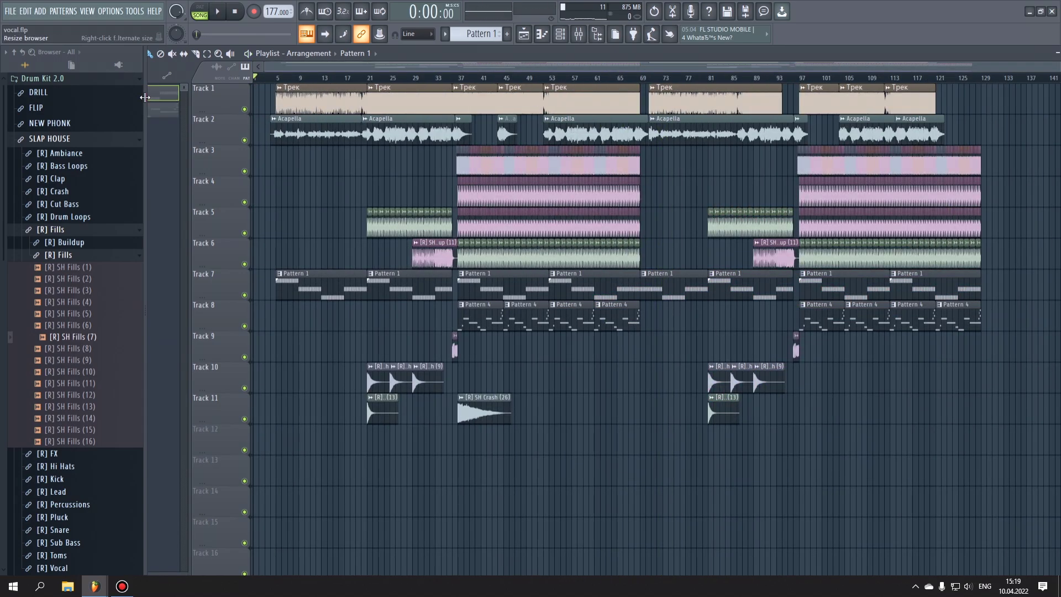